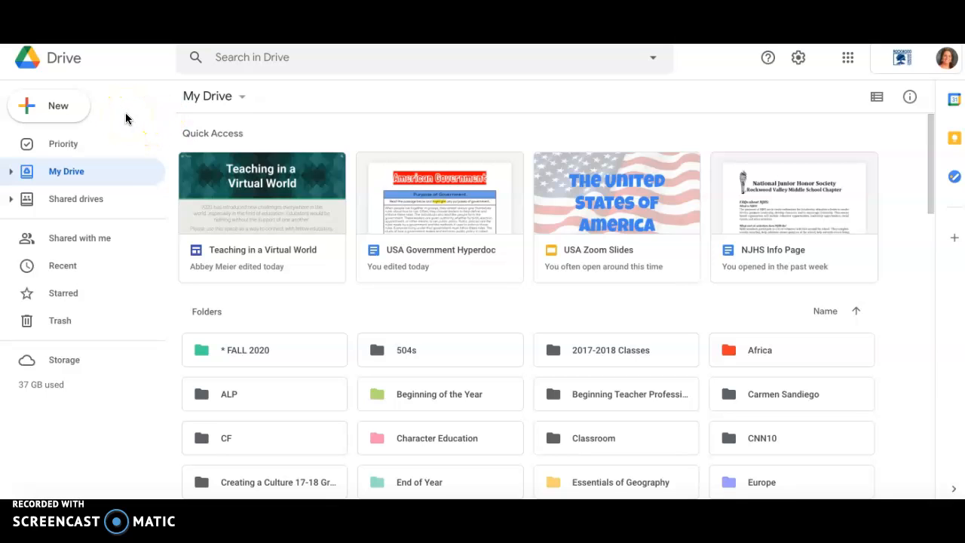
# Step: Create a new blank Google Sites site from Google Drive
pyautogui.click(75, 113)
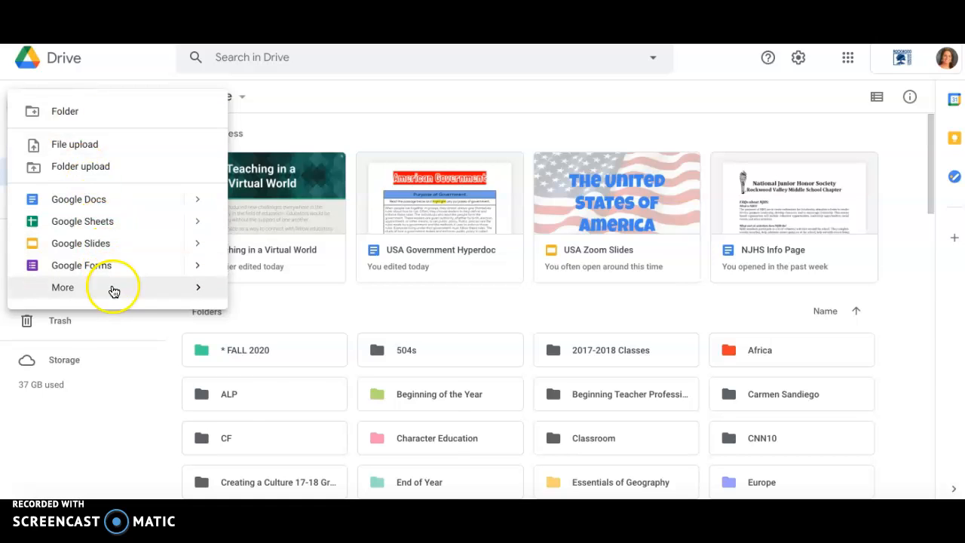
pyautogui.moveTo(113, 291)
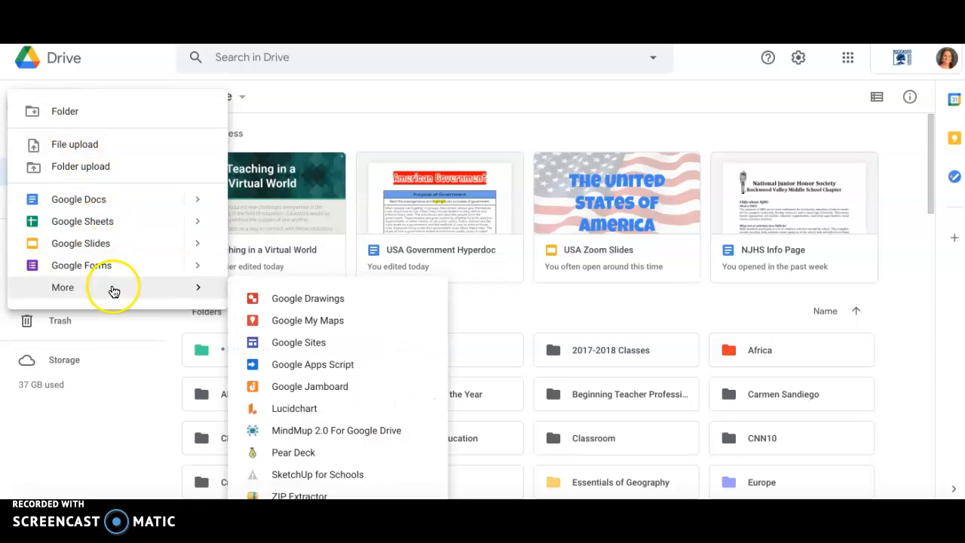
pyautogui.click(303, 352)
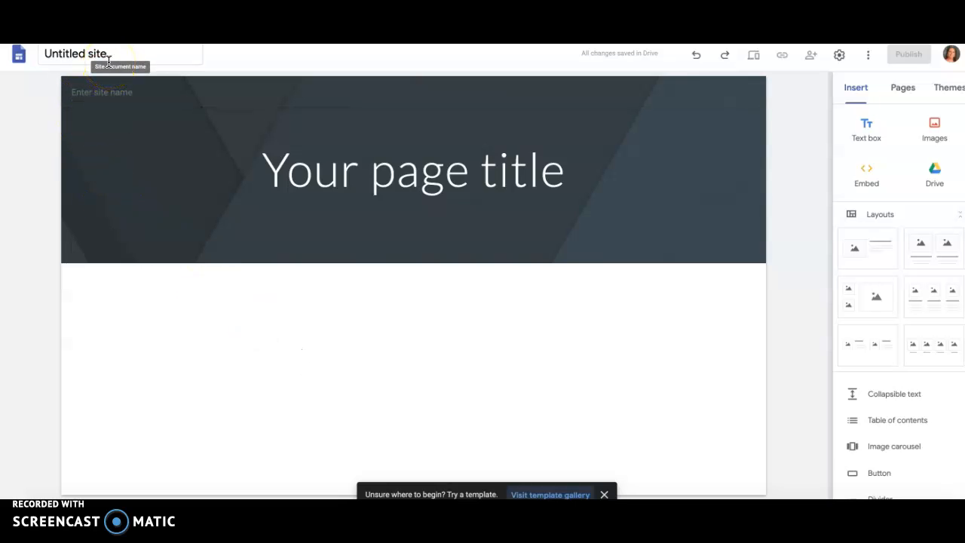
pyautogui.click(464, 182)
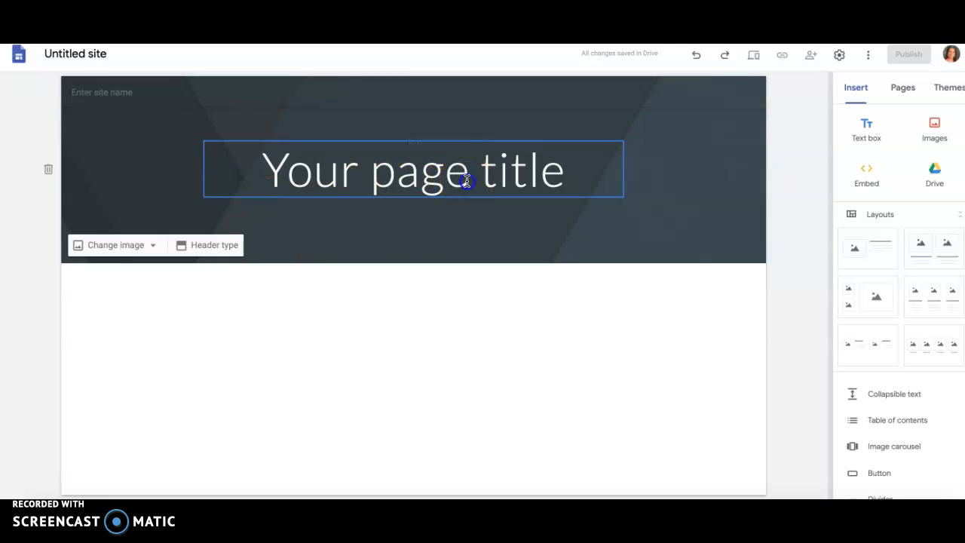
pyautogui.click(568, 183)
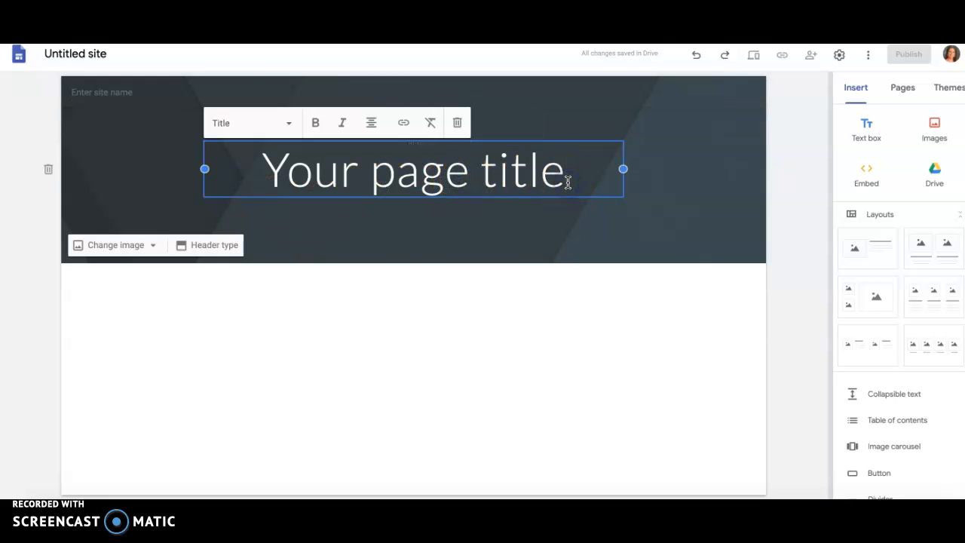
pyautogui.click(811, 214)
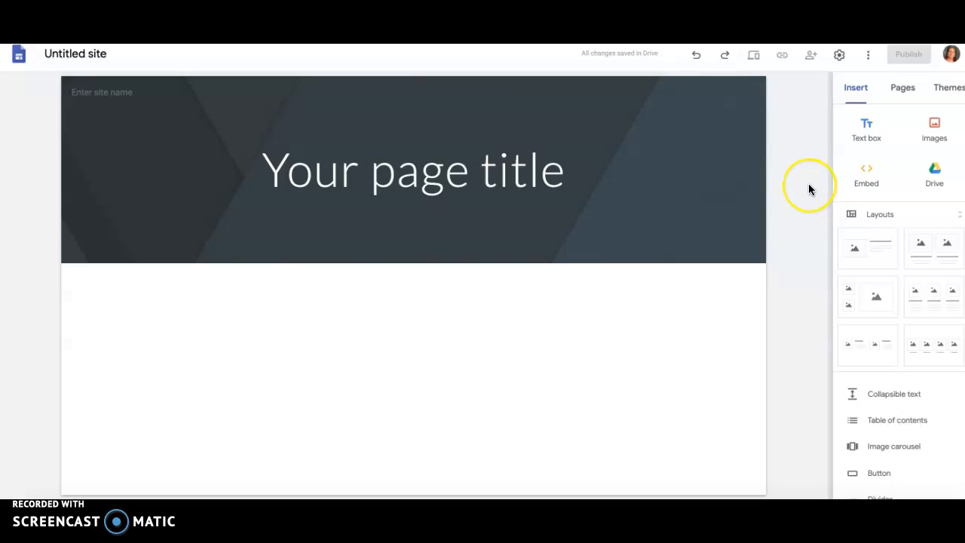
# Step: Apply the Vision theme to the site with the green color and the Modern font style
pyautogui.click(945, 95)
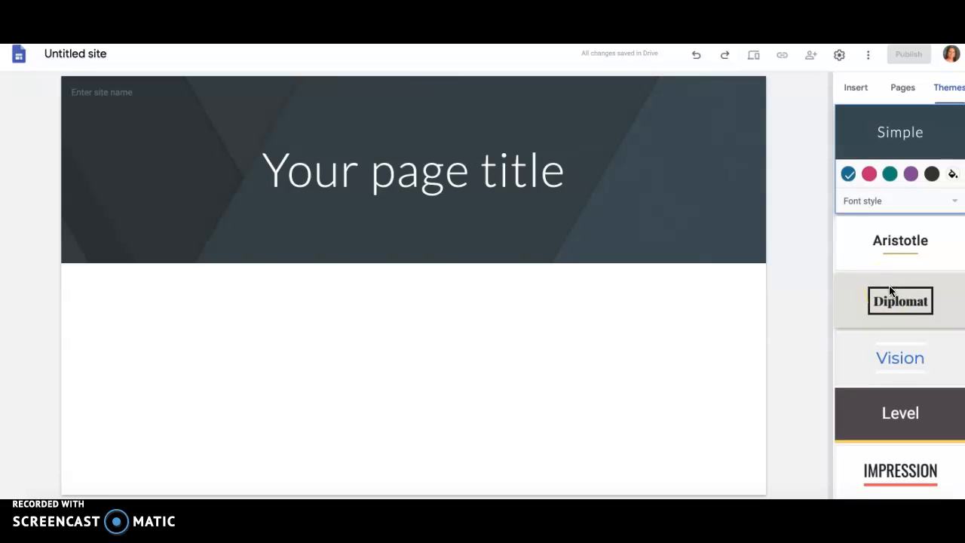
pyautogui.click(897, 302)
pyautogui.click(894, 356)
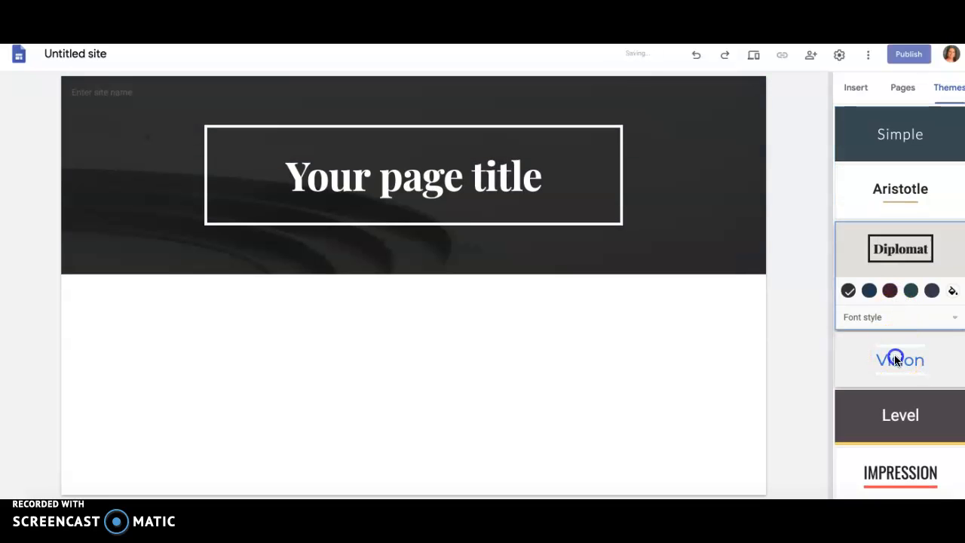
pyautogui.click(910, 347)
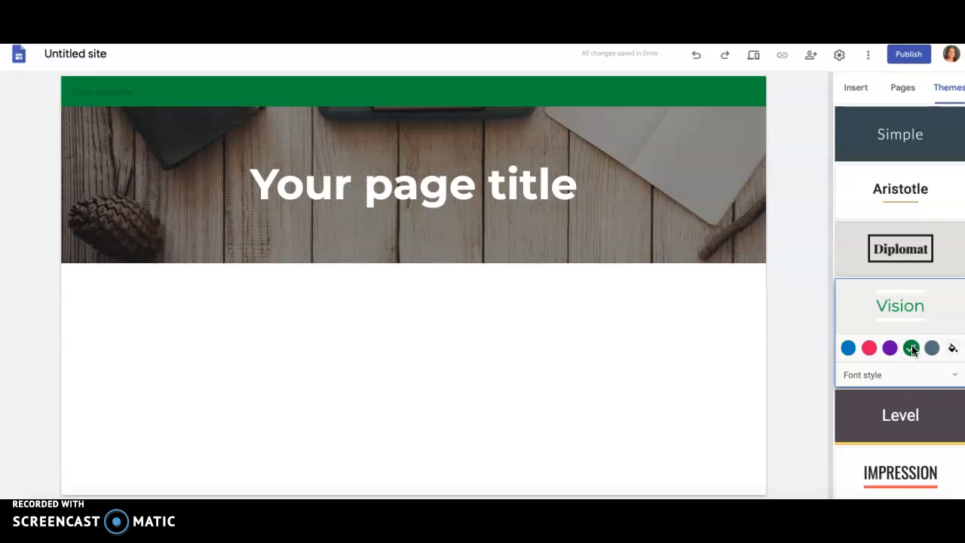
pyautogui.click(896, 375)
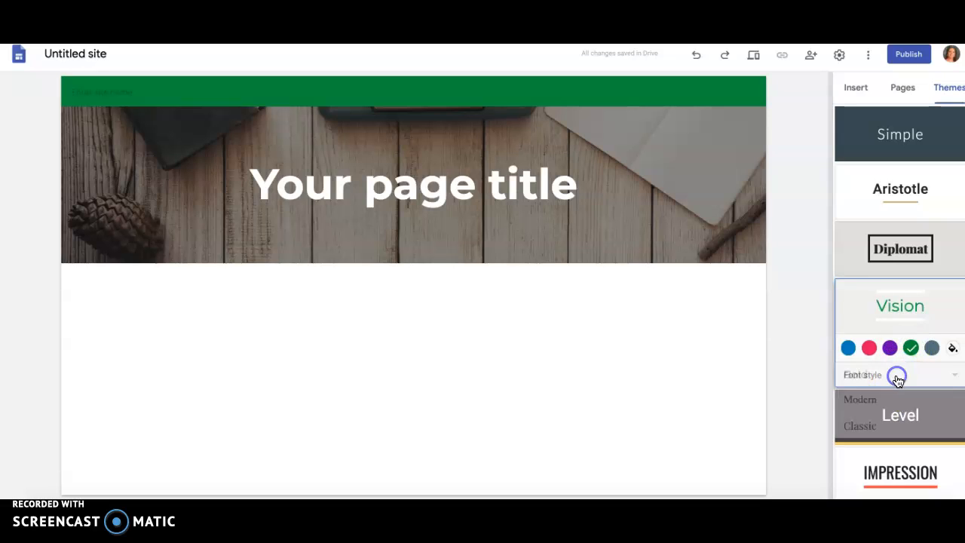
pyautogui.click(863, 401)
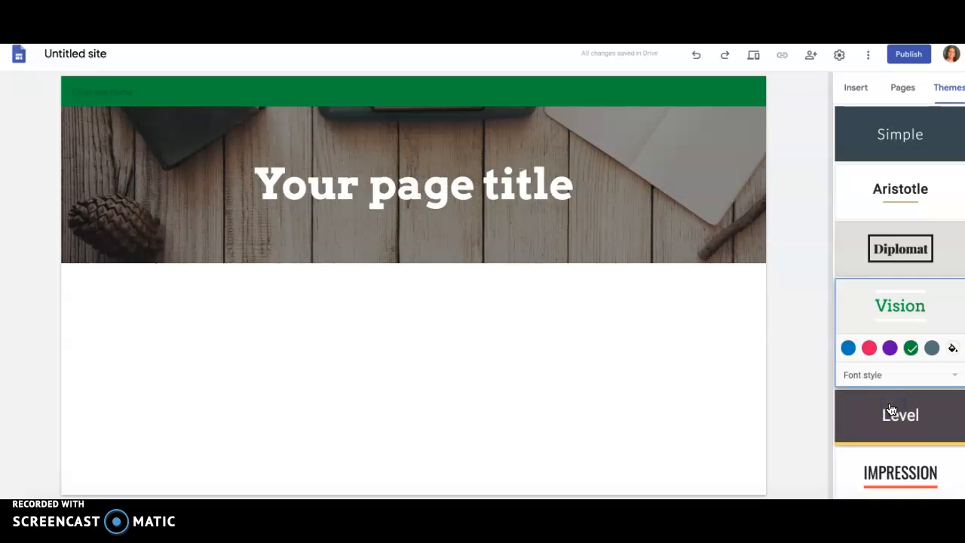
# Step: Examine the page elements that can be inserted, from text boxes and layouts to YouTube, Calendar, Map and Google files
pyautogui.click(902, 88)
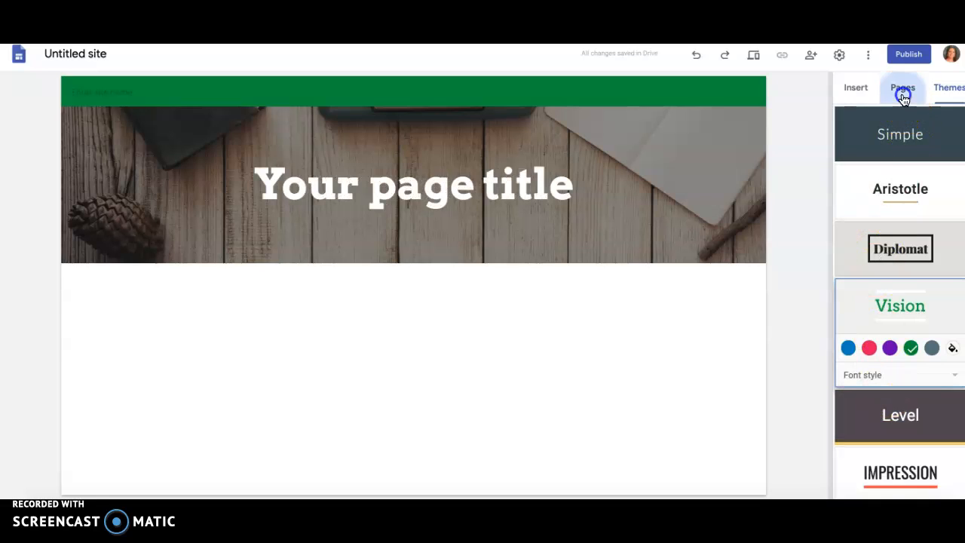
pyautogui.click(863, 90)
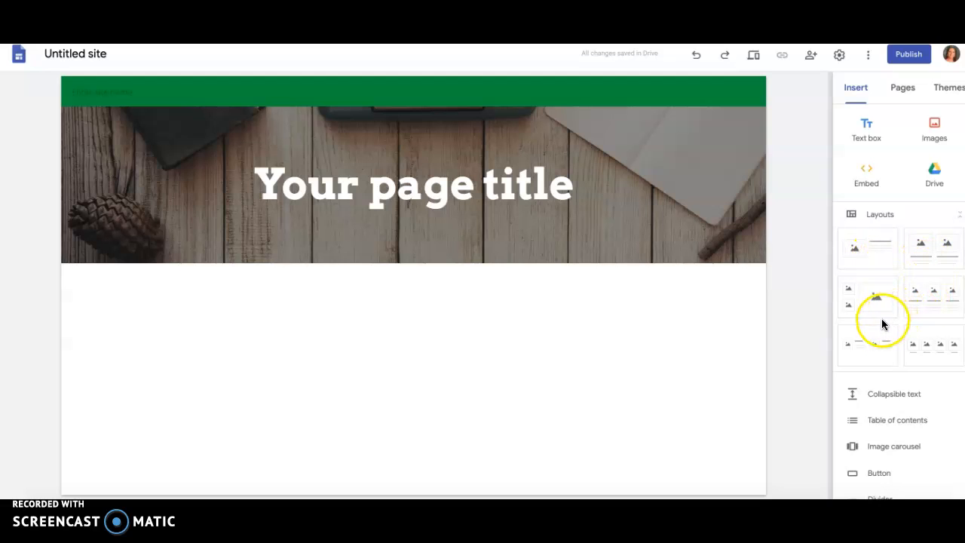
pyautogui.scroll(-1, 889, 356)
pyautogui.scroll(-3, 888, 355)
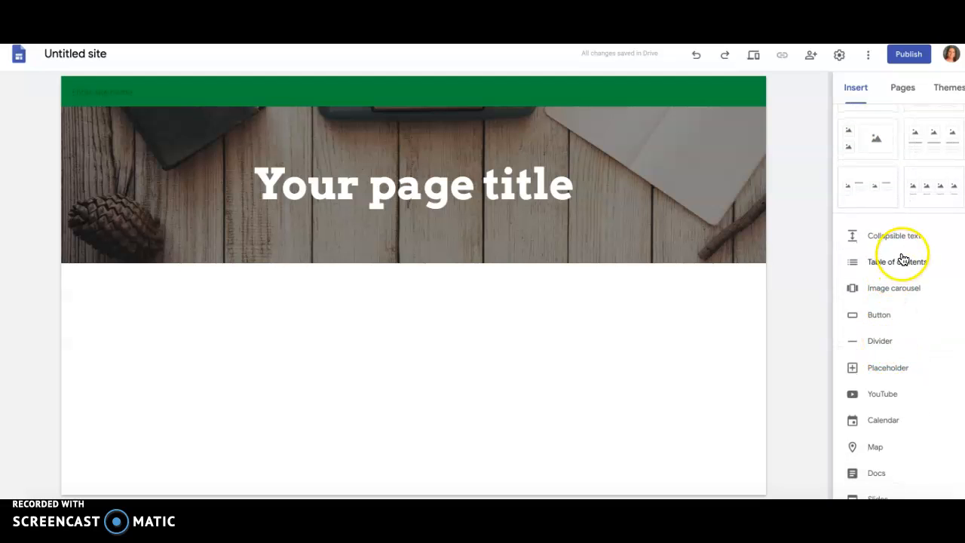
pyautogui.scroll(-1, 904, 281)
pyautogui.scroll(-1, 904, 281)
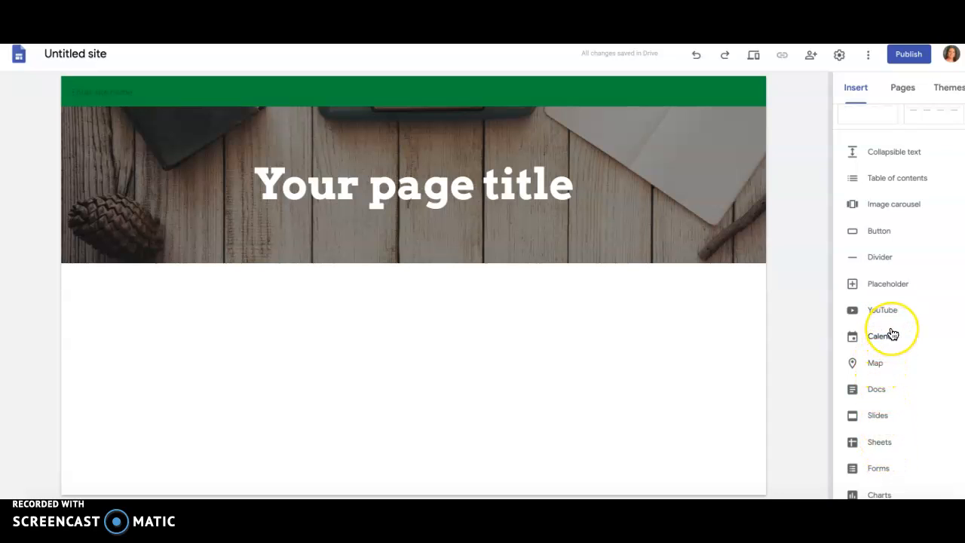
pyautogui.scroll(5, 891, 334)
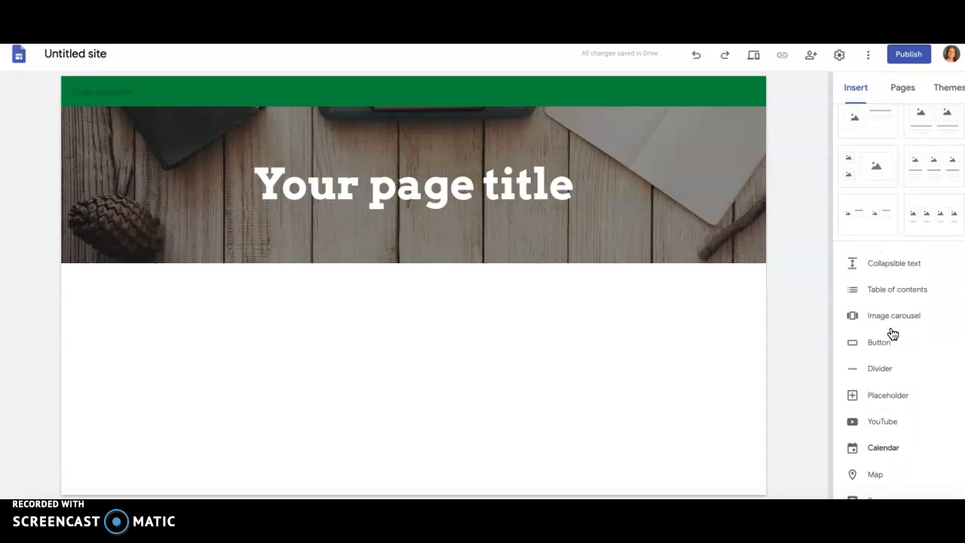
pyautogui.scroll(2, 892, 334)
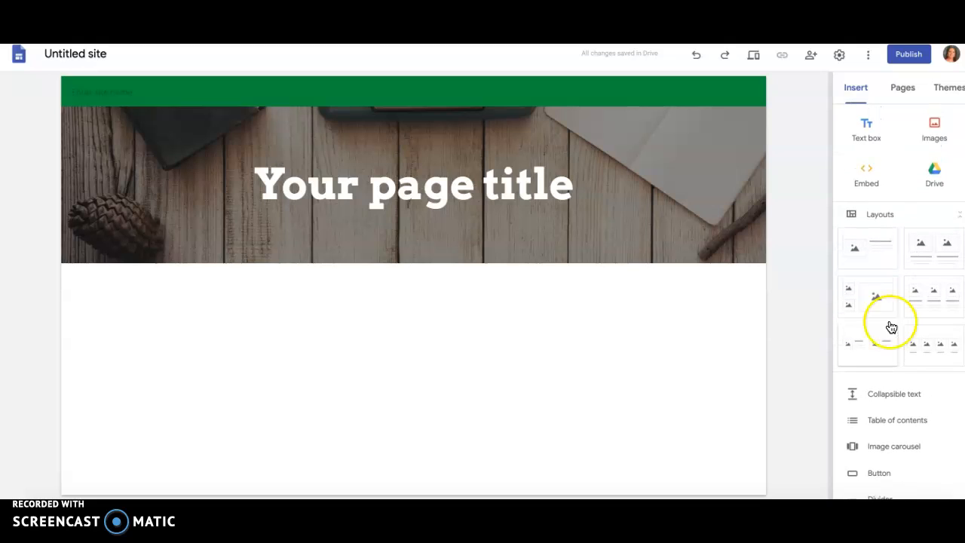
# Step: Add two new pages to the site, named Pictures and Notes
pyautogui.click(903, 89)
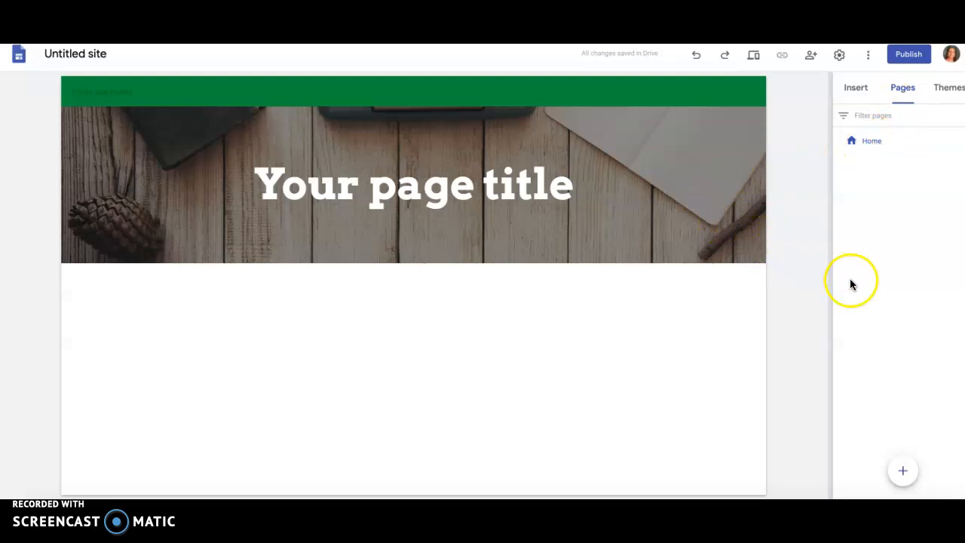
pyautogui.click(904, 472)
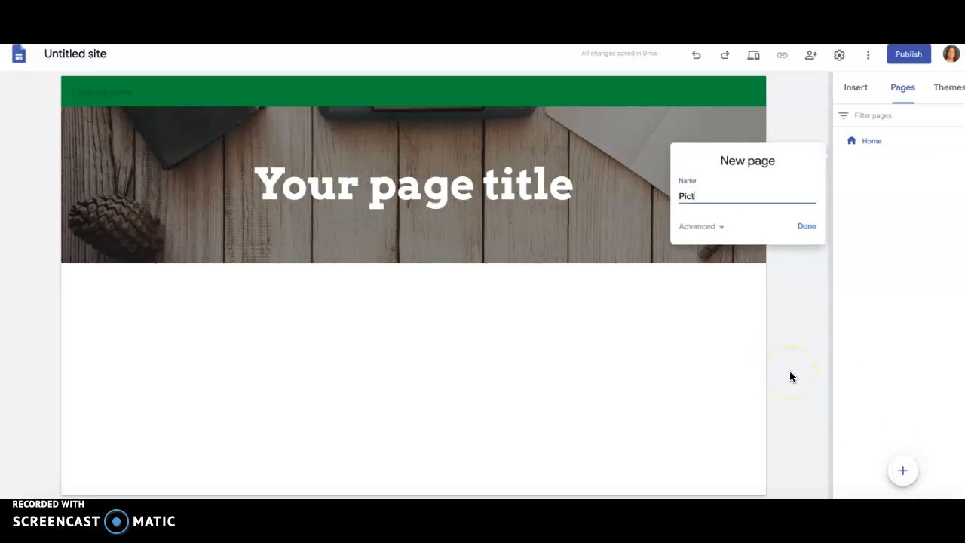
pyautogui.click(806, 226)
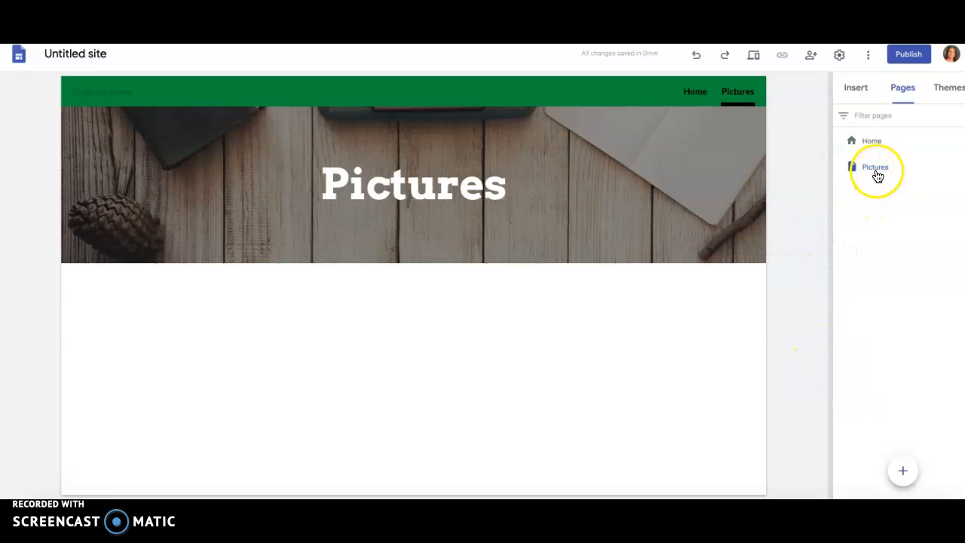
pyautogui.click(903, 470)
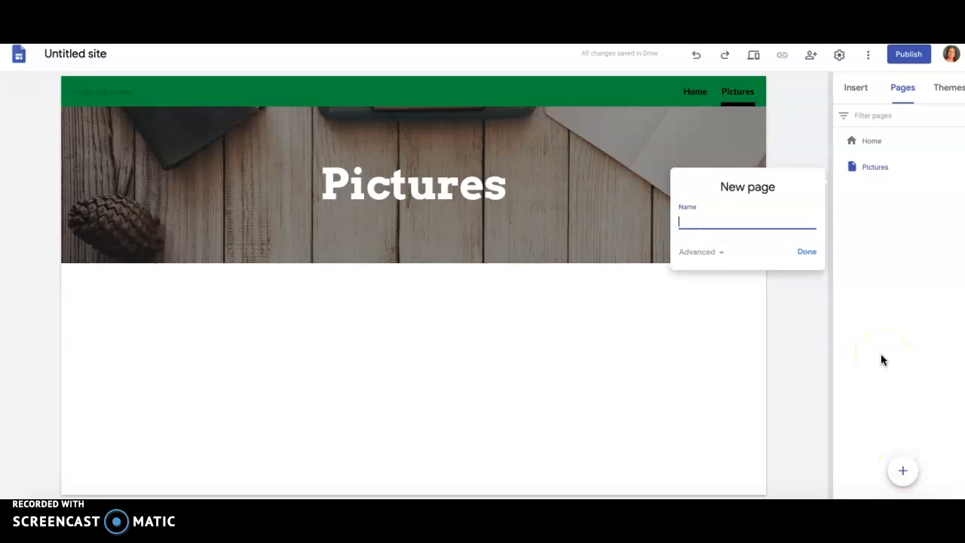
pyautogui.write('Notes')
pyautogui.press('Return')
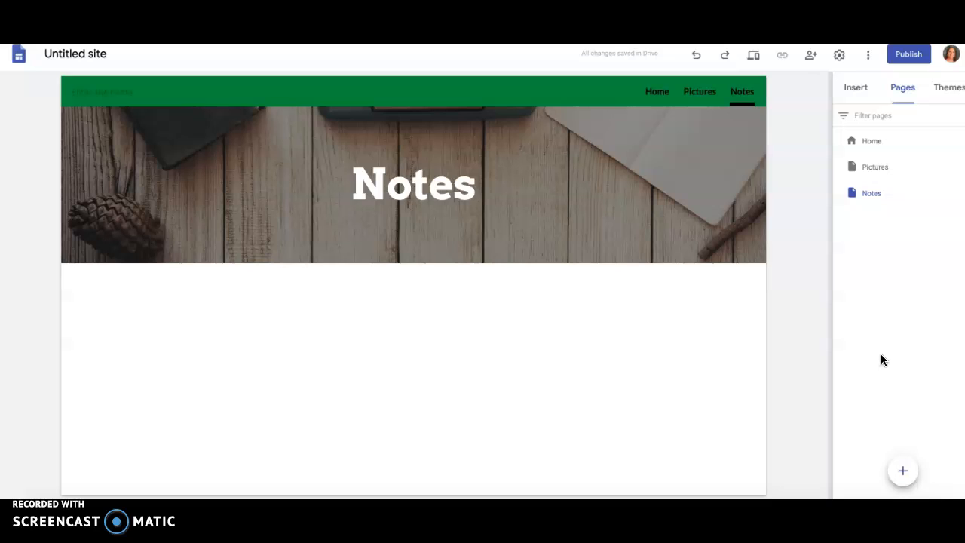
# Step: Add another new page to the site, named Expectations
pyautogui.click(920, 453)
pyautogui.click(903, 469)
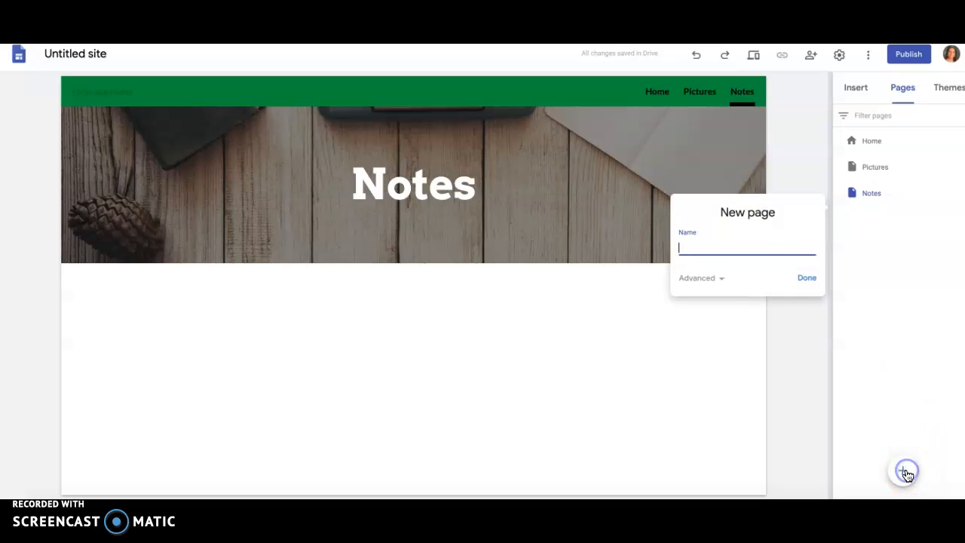
pyautogui.write('Expectations')
pyautogui.press('Return')
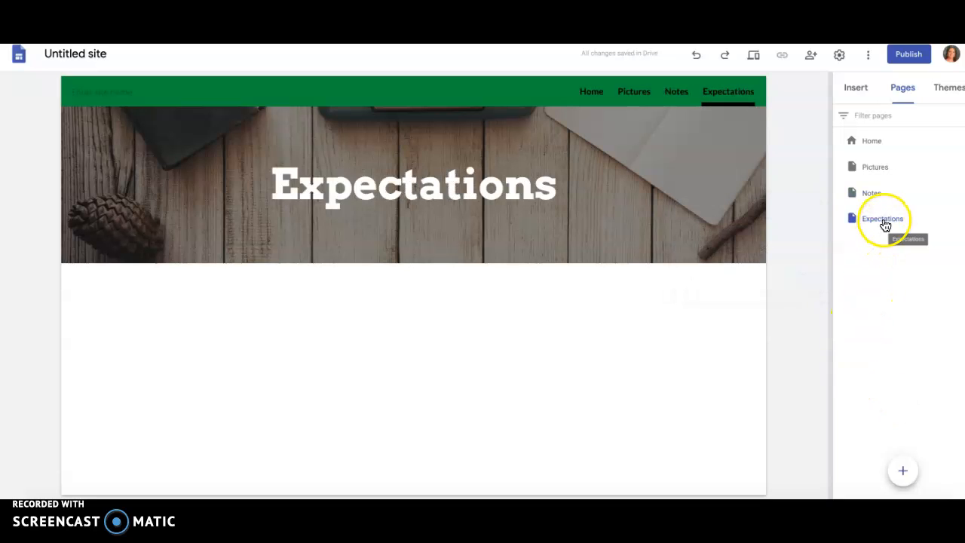
# Step: Move the Expectations page directly below Home and nest the Notes page under Pictures
pyautogui.moveTo(876, 221); pyautogui.dragTo(874, 195)
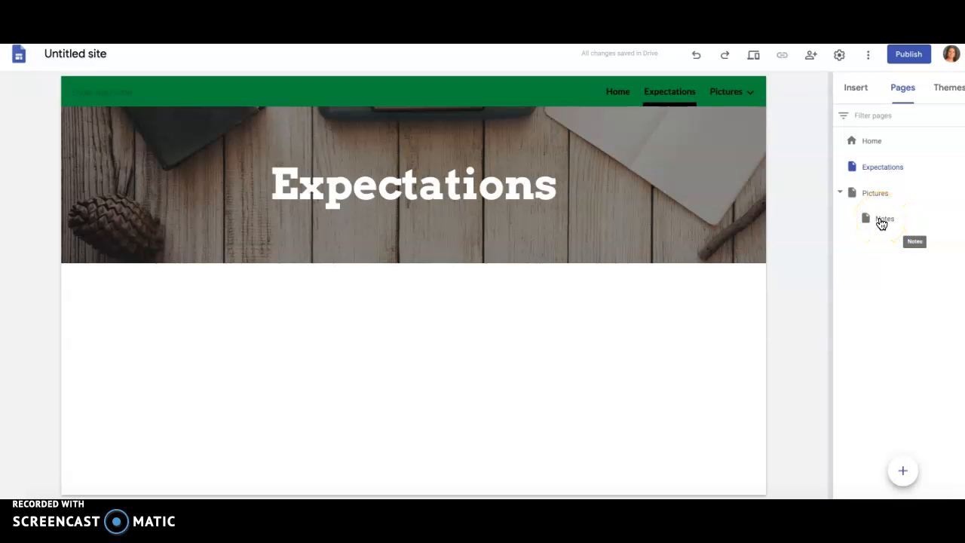
pyautogui.click(877, 198)
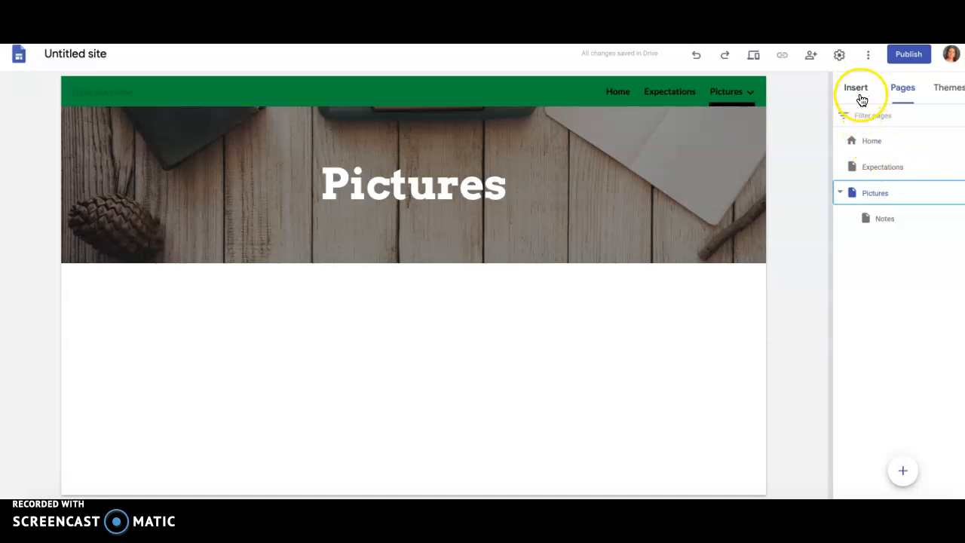
pyautogui.click(873, 166)
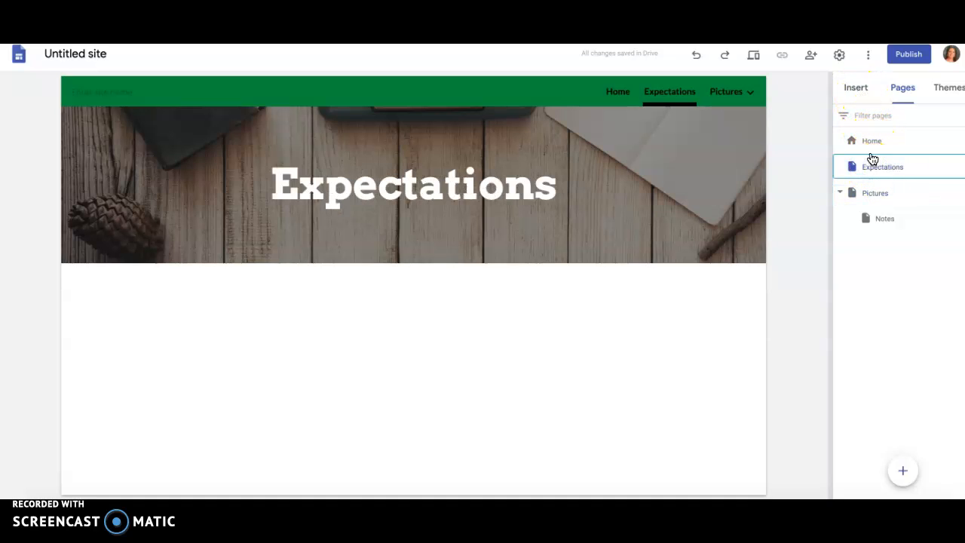
# Step: Open the Home page and insert an empty text box below the header in the Normal text style
pyautogui.click(867, 143)
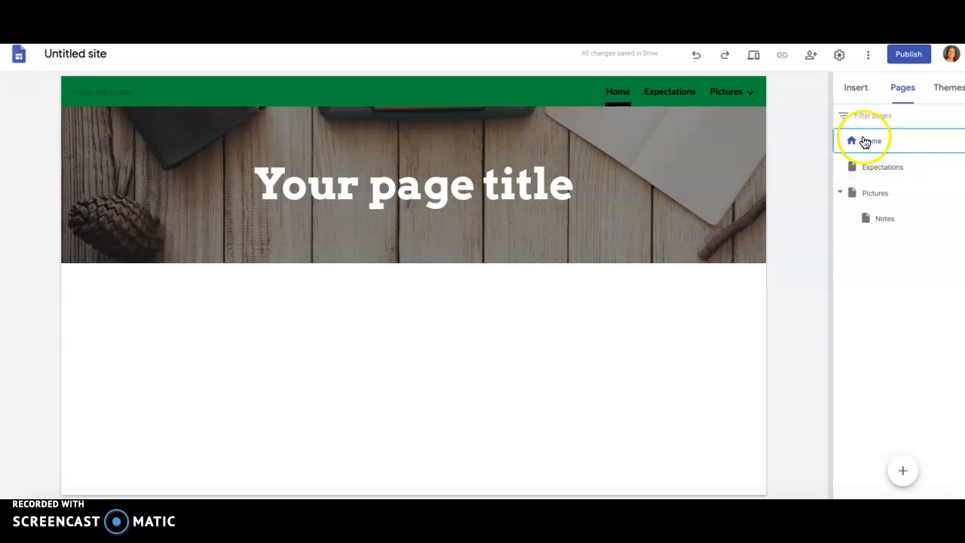
pyautogui.click(856, 89)
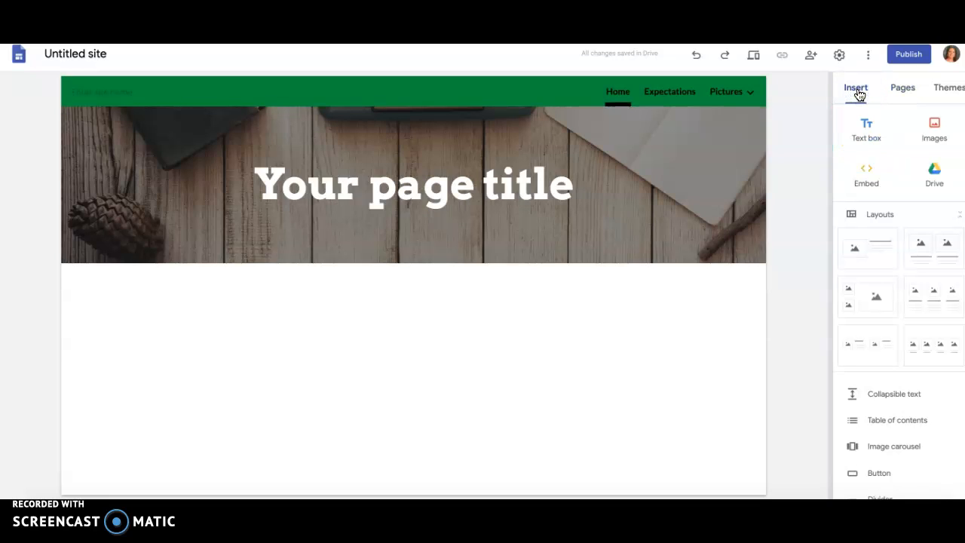
pyautogui.click(866, 135)
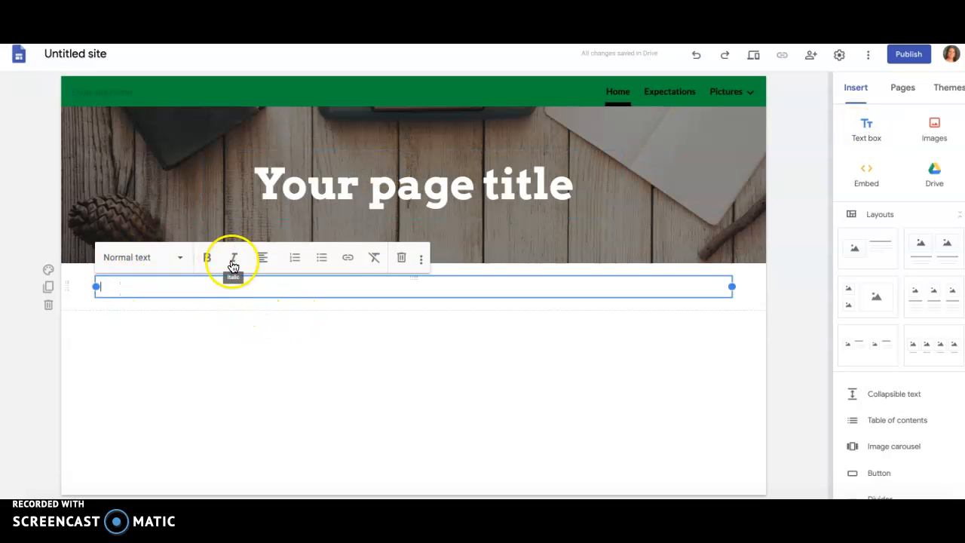
pyautogui.click(134, 263)
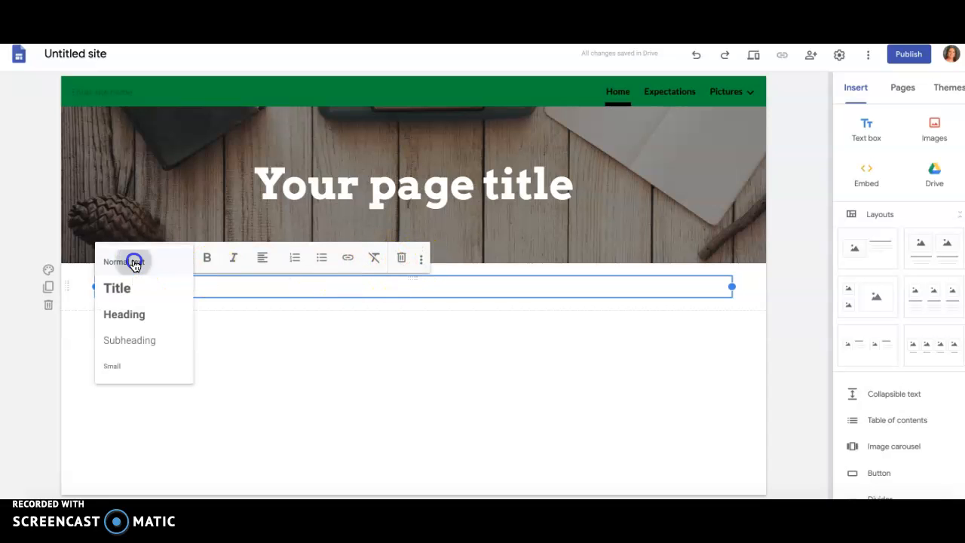
pyautogui.click(133, 262)
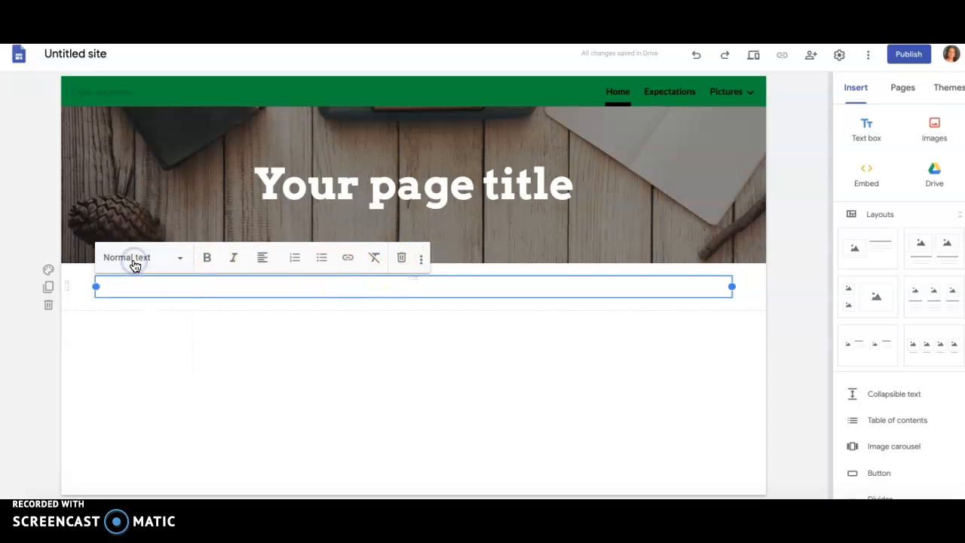
# Step: Set the background of the text box's section to Emphasis 2 and duplicate that section
pyautogui.click(47, 270)
pyautogui.click(122, 336)
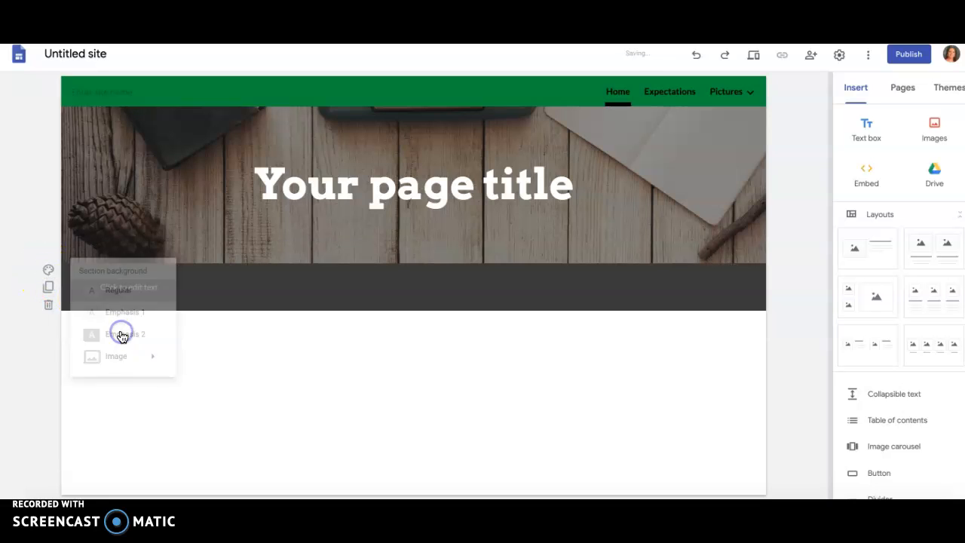
pyautogui.click(49, 287)
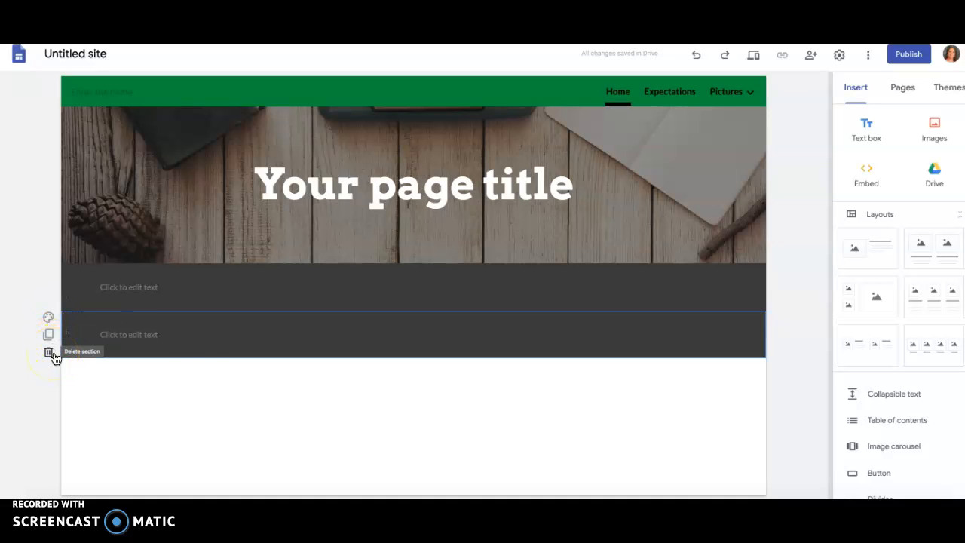
pyautogui.click(296, 391)
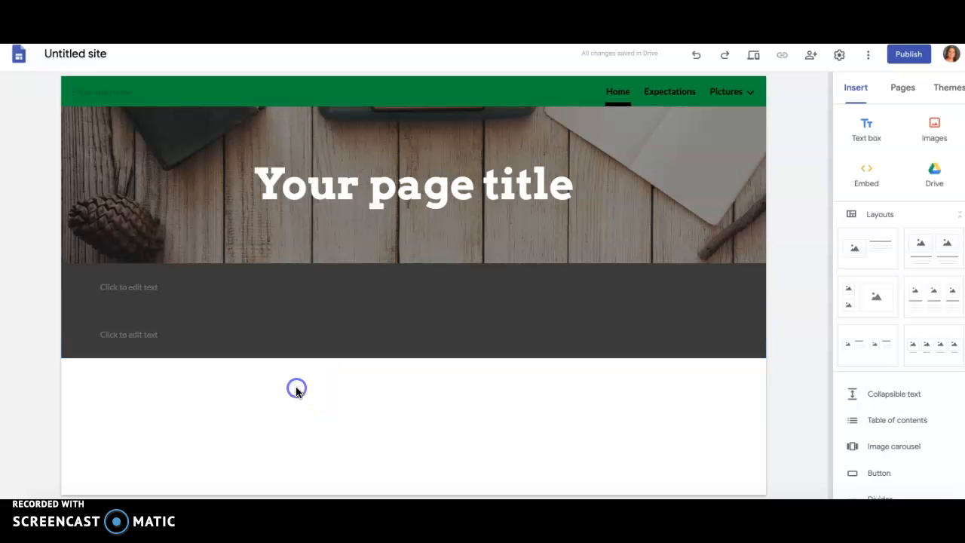
pyautogui.click(935, 140)
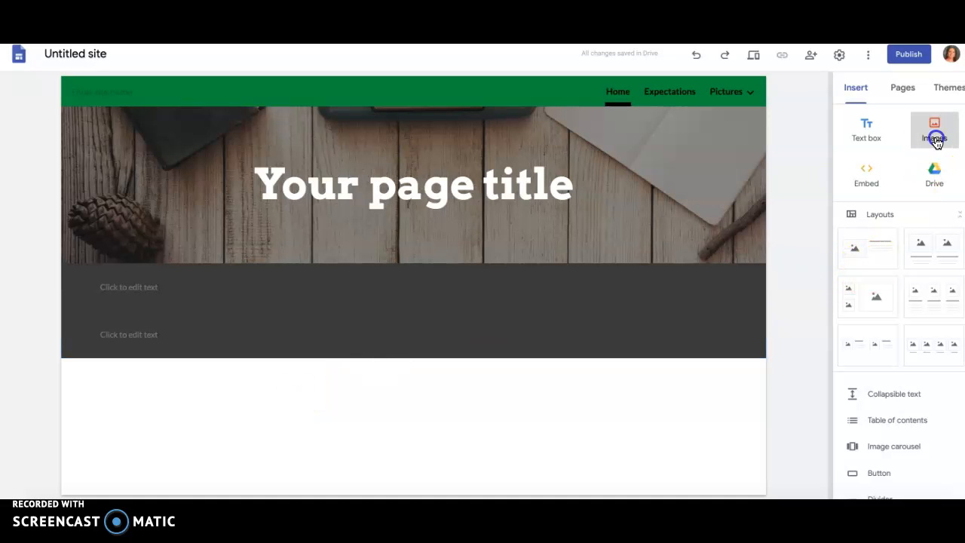
pyautogui.click(807, 176)
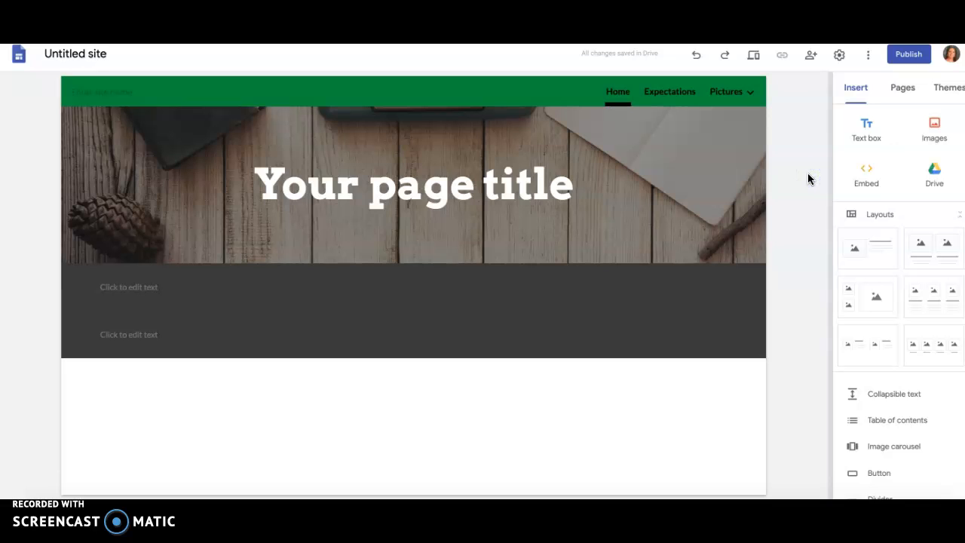
pyautogui.click(934, 181)
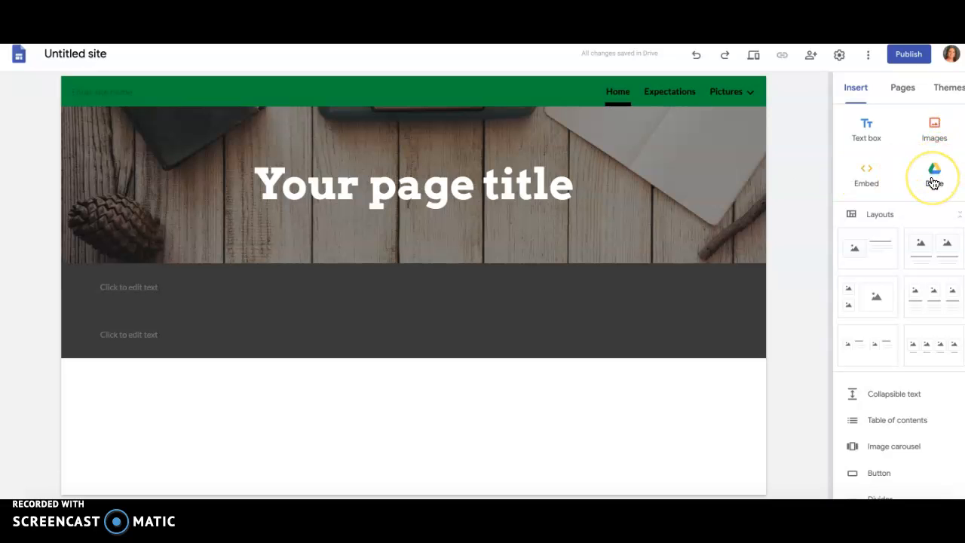
pyautogui.click(933, 180)
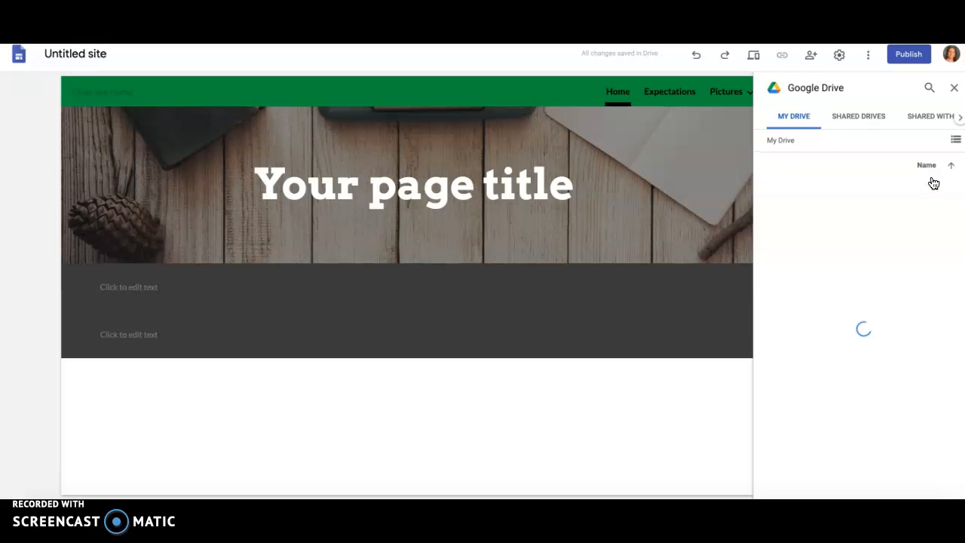
pyautogui.click(953, 87)
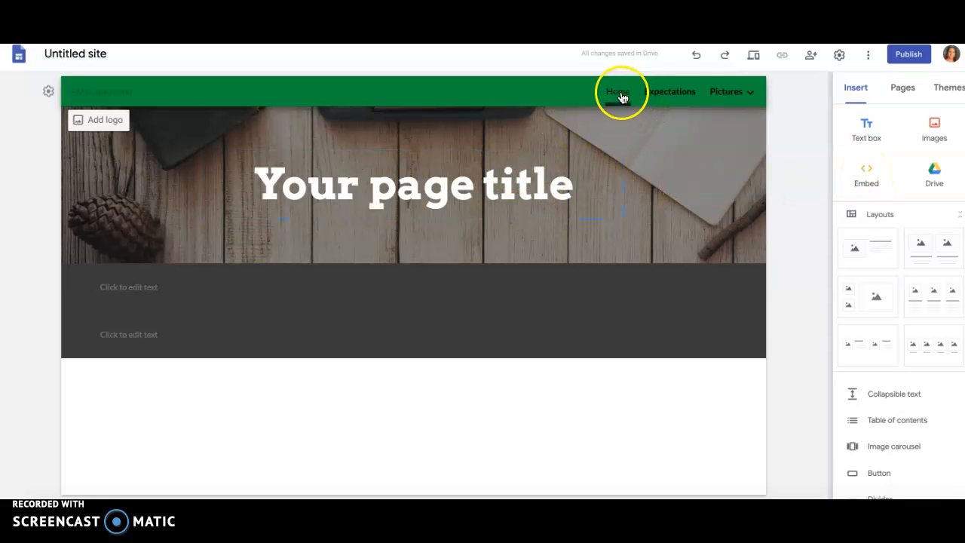
# Step: Open the Pictures page, set the site's navigation mode to Side, and check the page list in the side menu
pyautogui.click(741, 96)
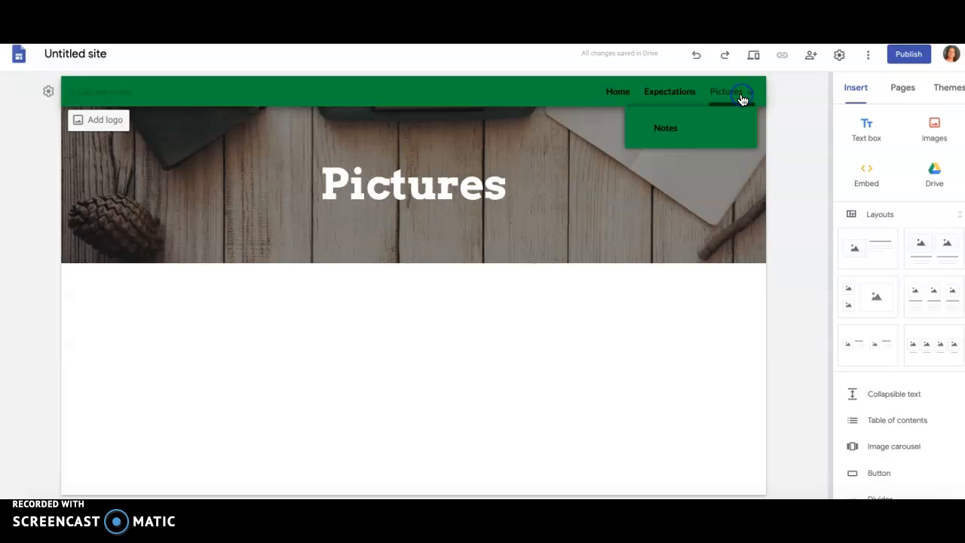
pyautogui.click(840, 58)
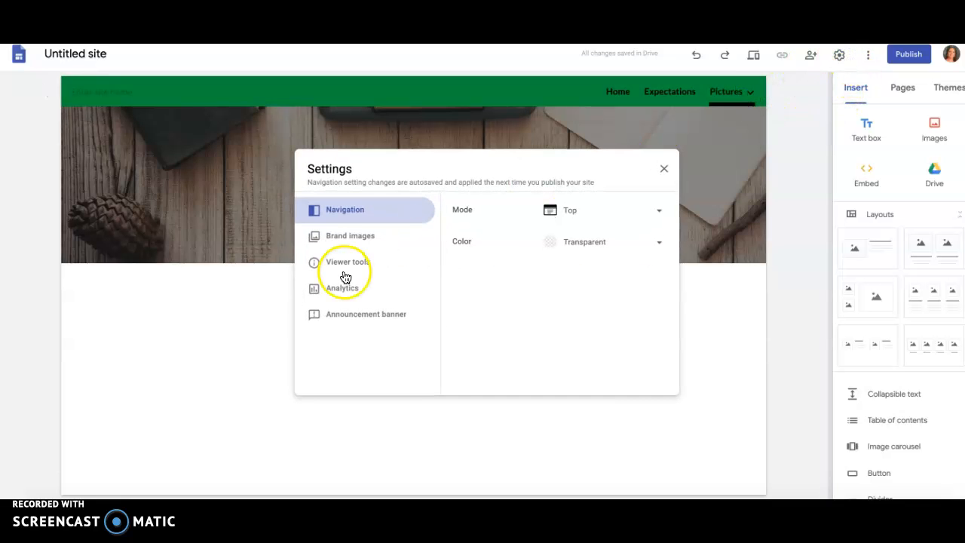
pyautogui.click(573, 211)
pyautogui.click(570, 239)
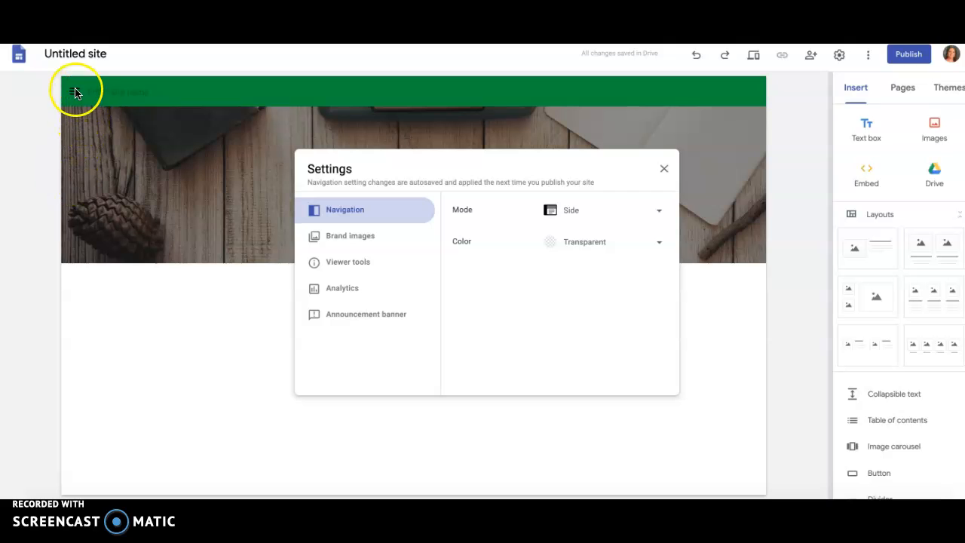
pyautogui.click(75, 92)
pyautogui.click(76, 92)
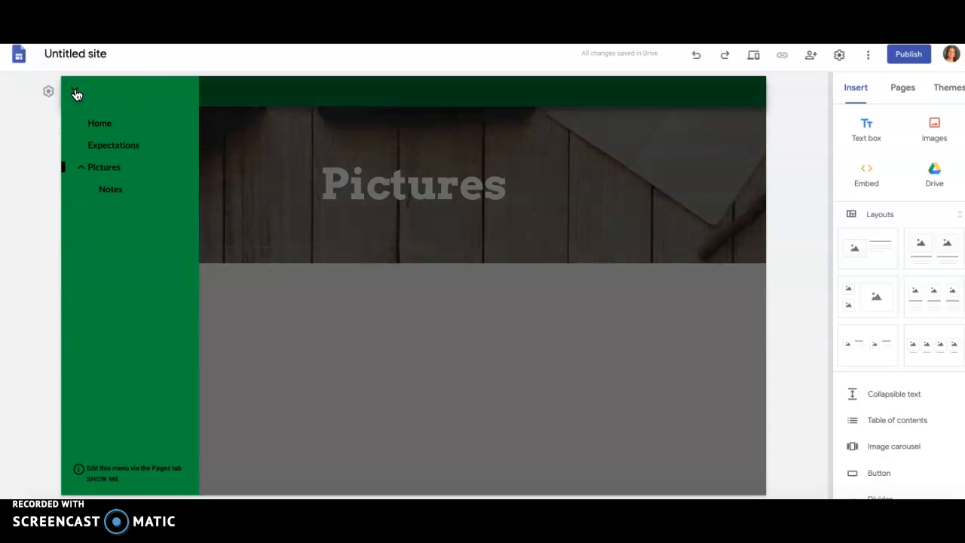
pyautogui.click(250, 330)
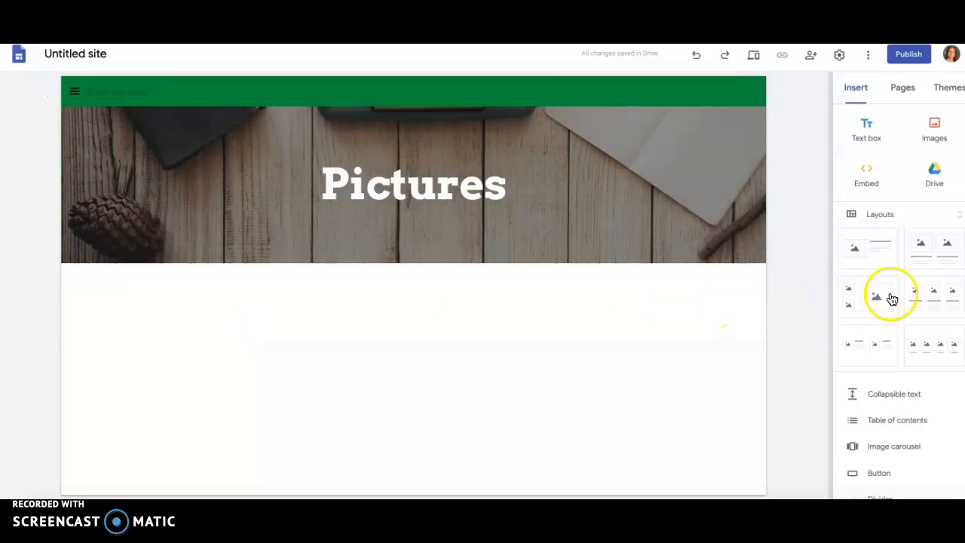
# Step: Add a layout with three images and captions below the Pictures header and set its section background to Emphasis 2
pyautogui.click(938, 303)
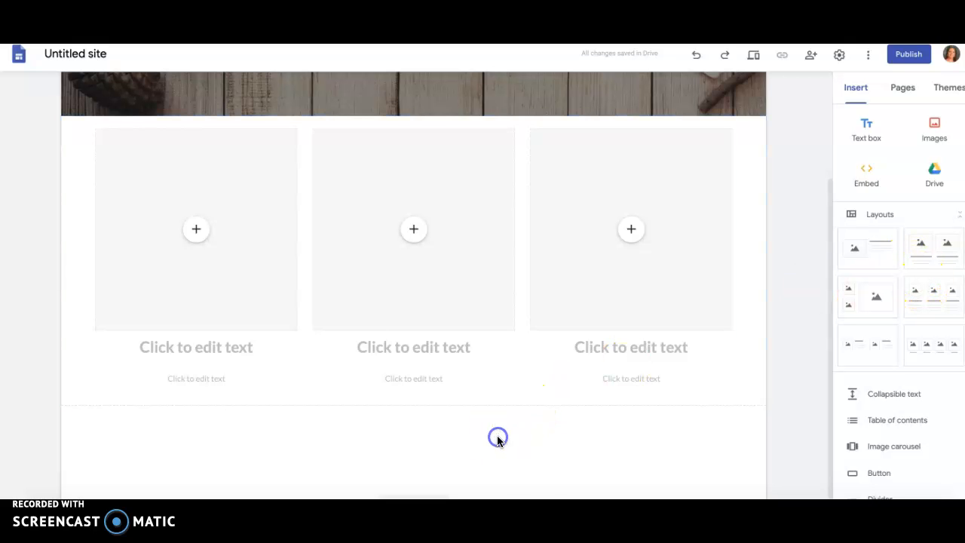
pyautogui.click(48, 238)
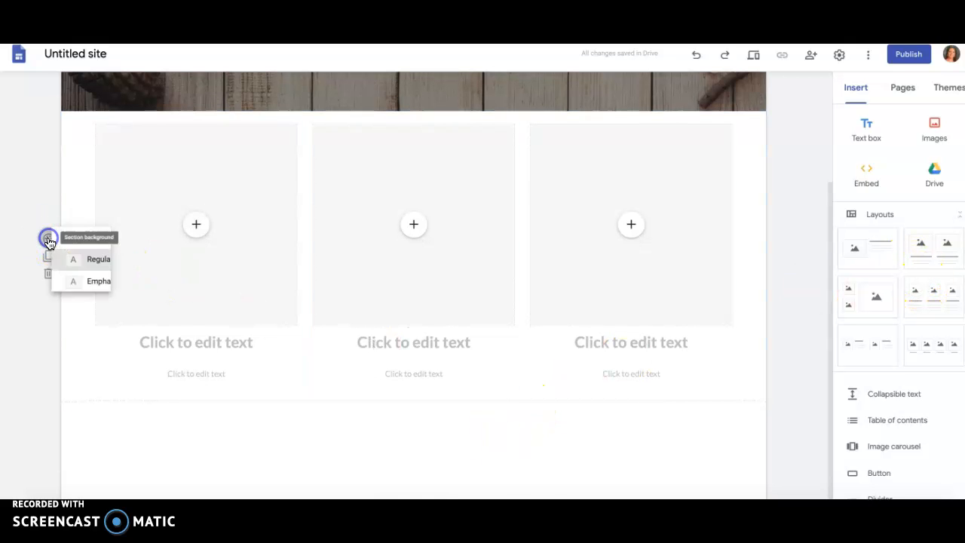
pyautogui.click(115, 305)
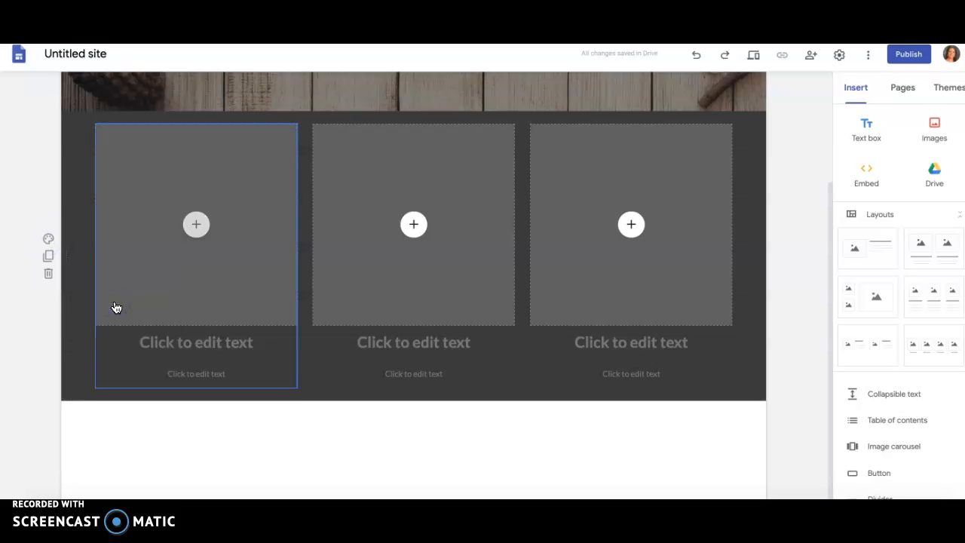
pyautogui.click(47, 241)
pyautogui.moveTo(151, 329)
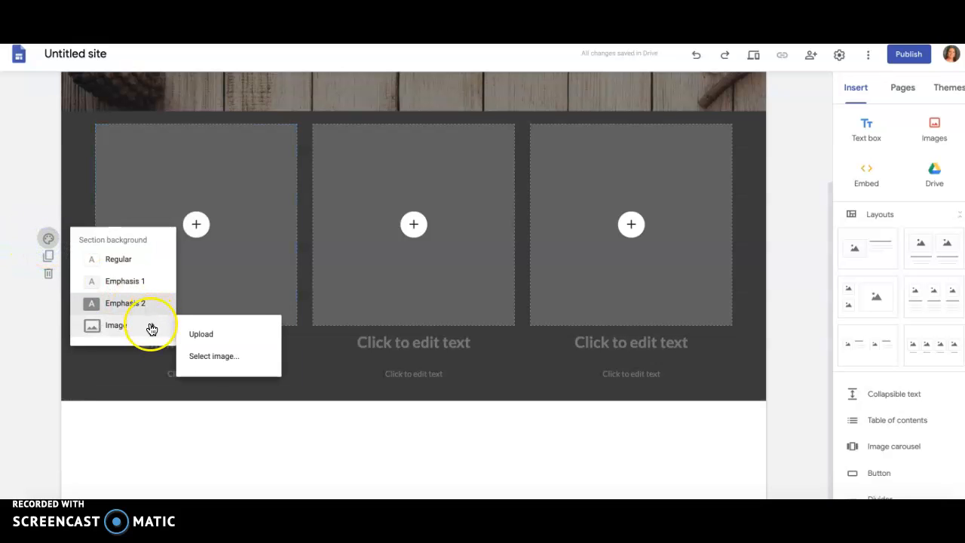
pyautogui.click(151, 424)
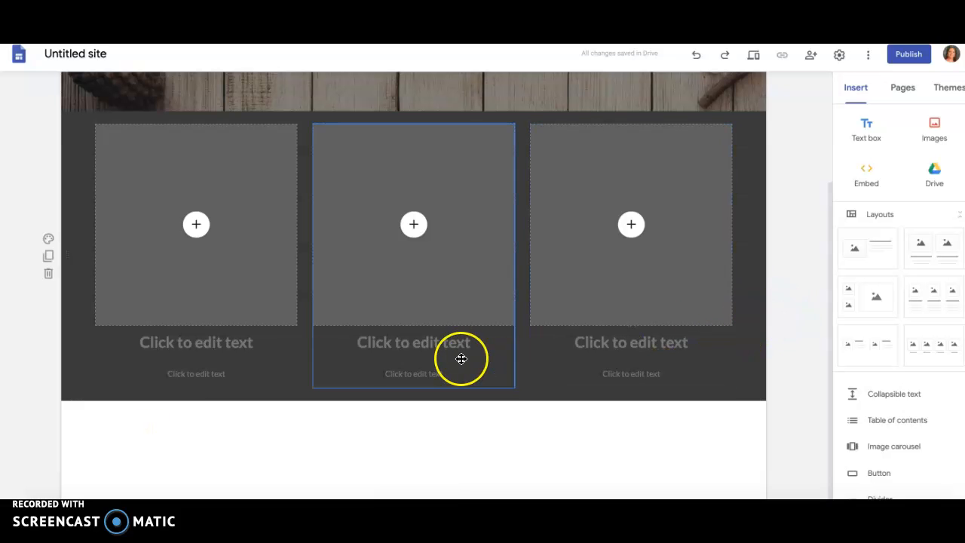
pyautogui.click(415, 225)
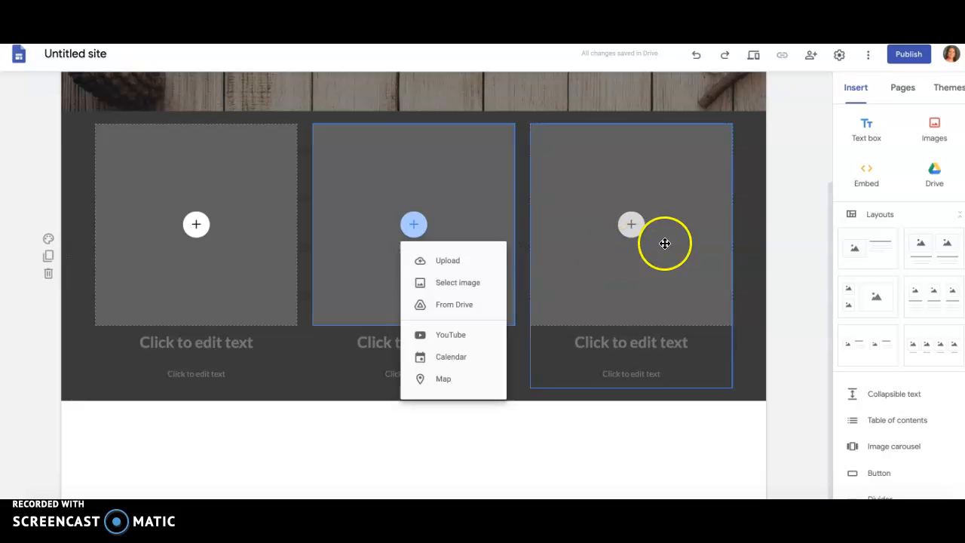
pyautogui.click(773, 280)
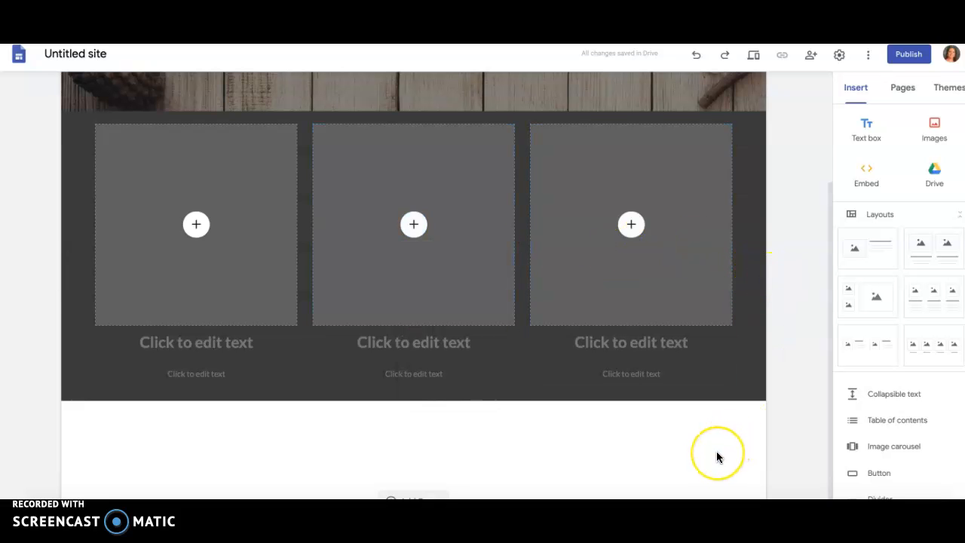
# Step: Insert an empty text box below the three-image section, followed by a walking giraffe photo found with a Google image search for giraffe
pyautogui.scroll(-1, 716, 451)
pyautogui.click(867, 130)
pyautogui.click(935, 128)
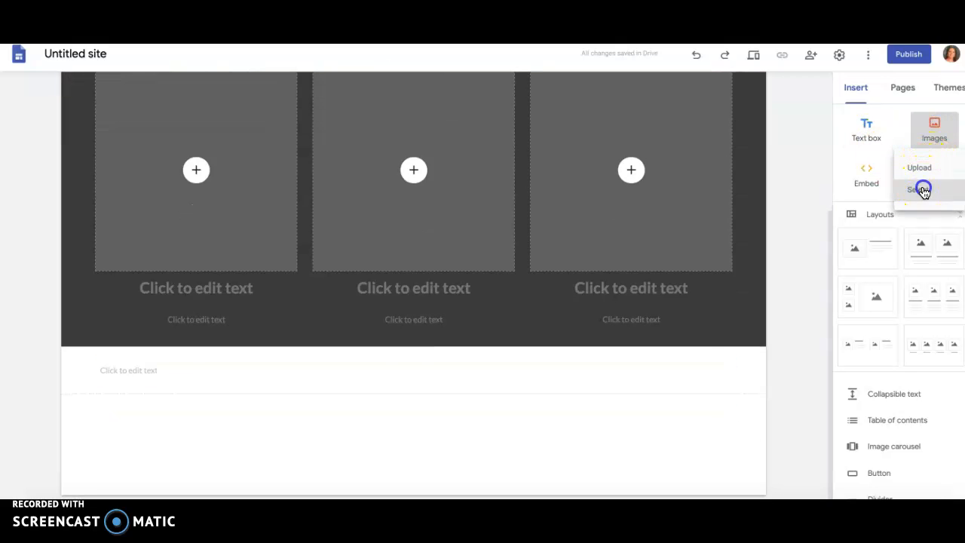
pyautogui.click(919, 188)
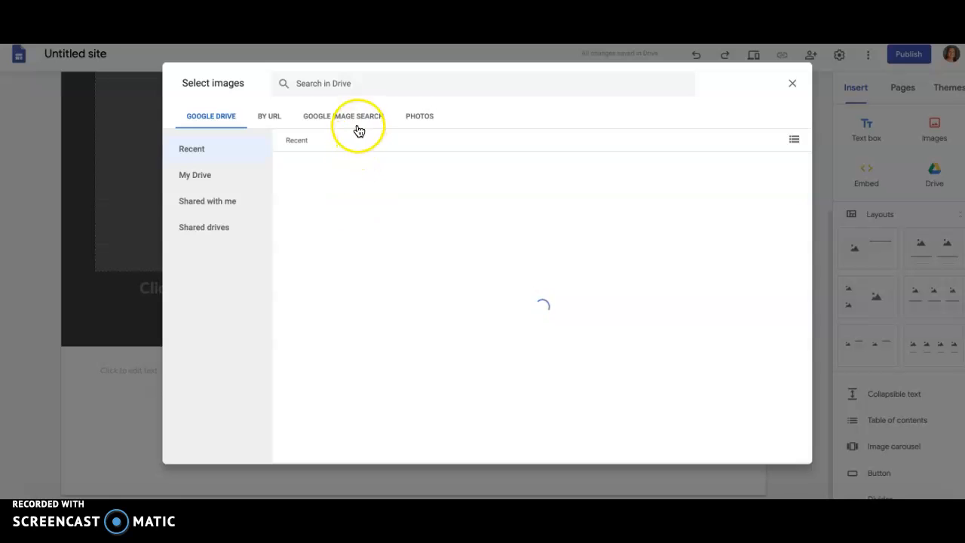
pyautogui.click(357, 118)
pyautogui.write('giraffe')
pyautogui.press('Return')
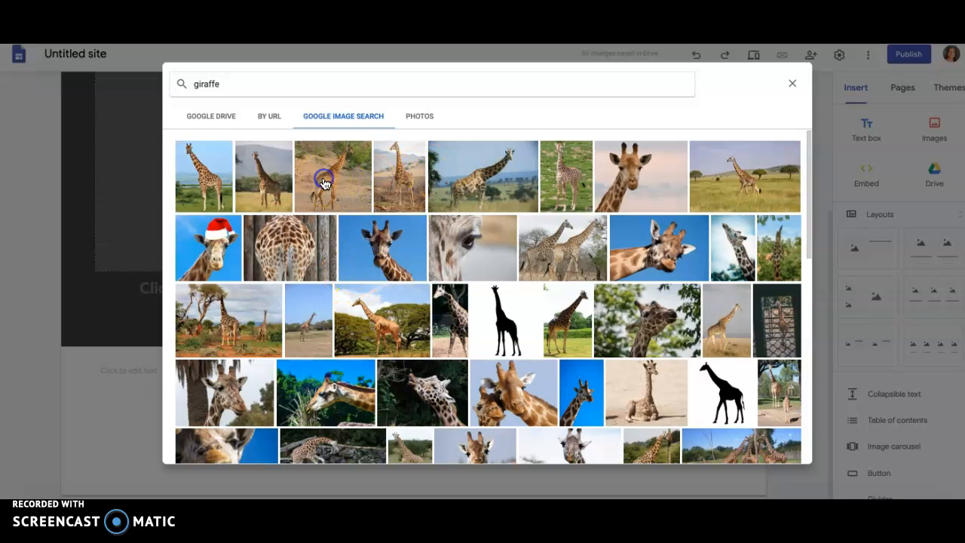
pyautogui.click(328, 188)
pyautogui.click(780, 451)
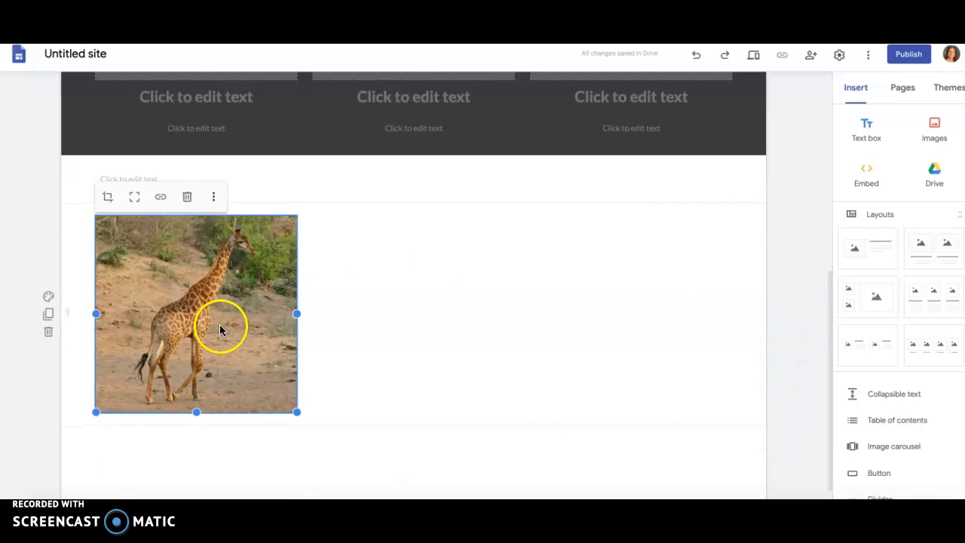
# Step: Centre the giraffe photo within its section and move the empty text box section below the photo
pyautogui.moveTo(245, 319); pyautogui.dragTo(415, 291)
pyautogui.click(543, 348)
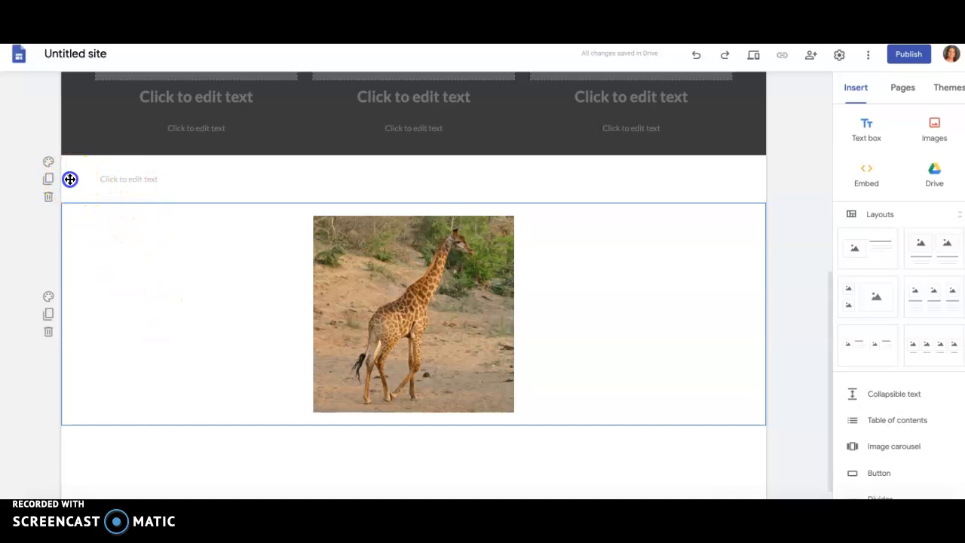
pyautogui.moveTo(70, 179); pyautogui.dragTo(66, 447)
pyautogui.click(212, 468)
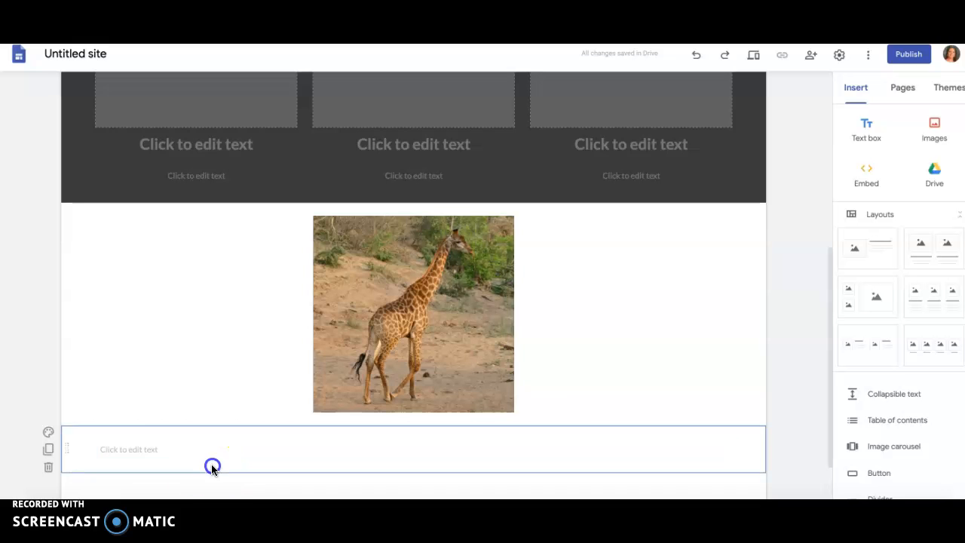
pyautogui.scroll(3, 246, 336)
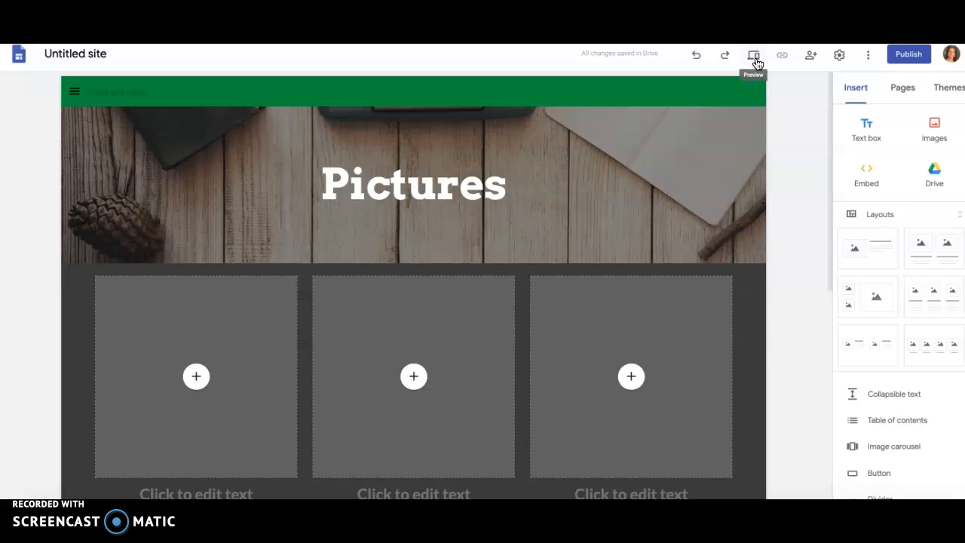
pyautogui.click(910, 58)
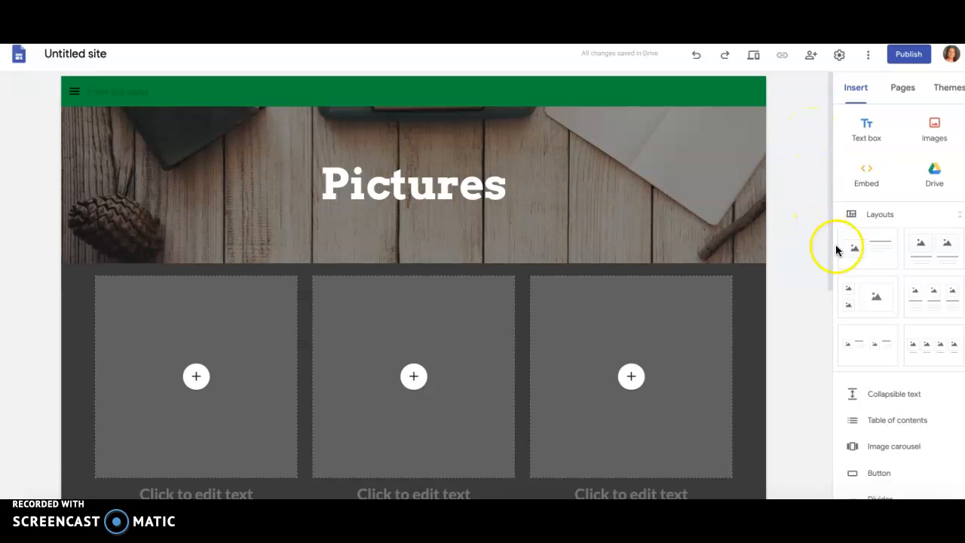
pyautogui.scroll(-3, 909, 443)
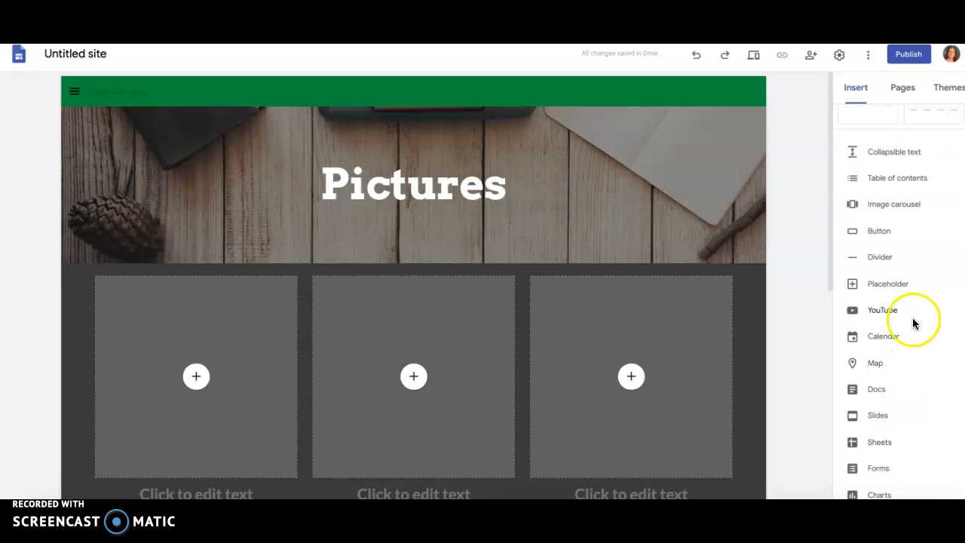
pyautogui.scroll(3, 912, 324)
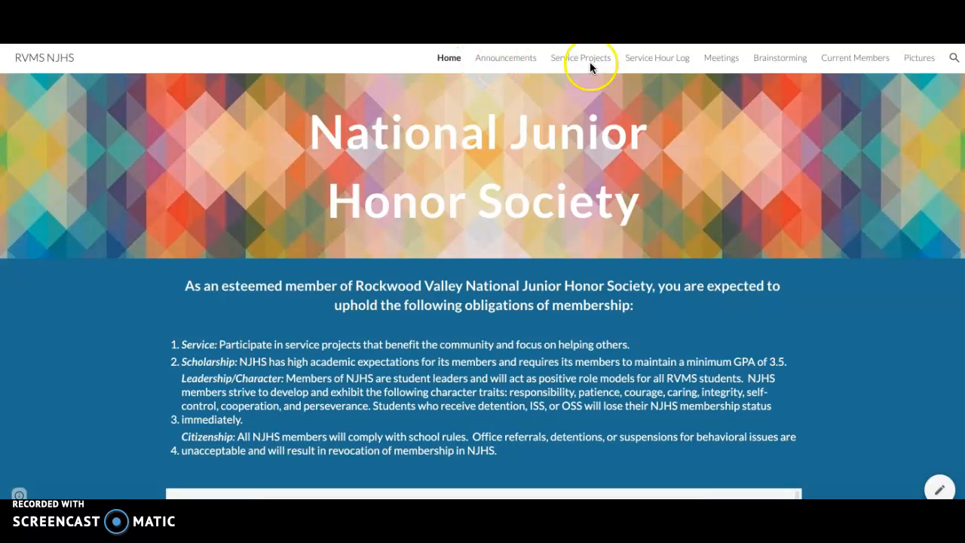
# Step: Examine the Home, Announcements and Service Projects pages of the published RVMS NJHS site as a finished example
pyautogui.scroll(-4, 732, 192)
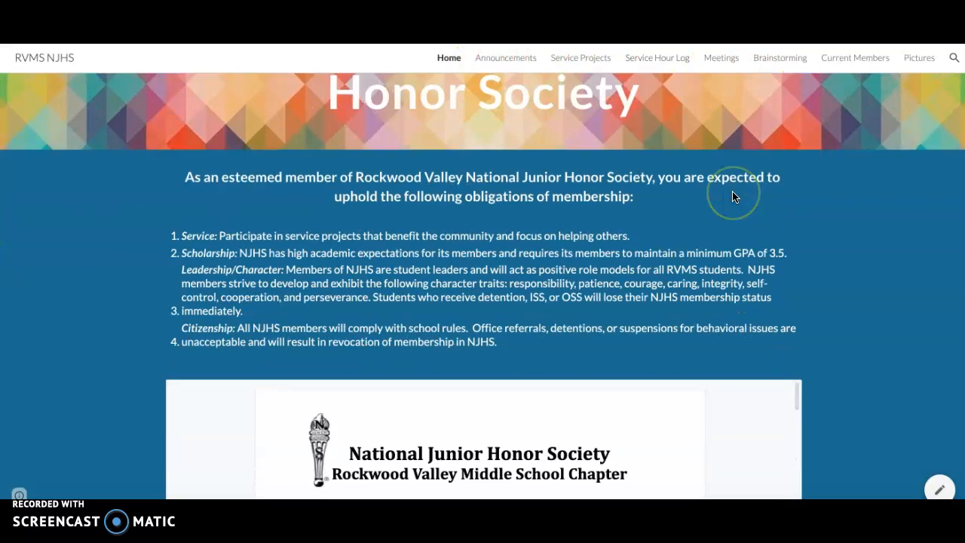
pyautogui.scroll(-5, 687, 285)
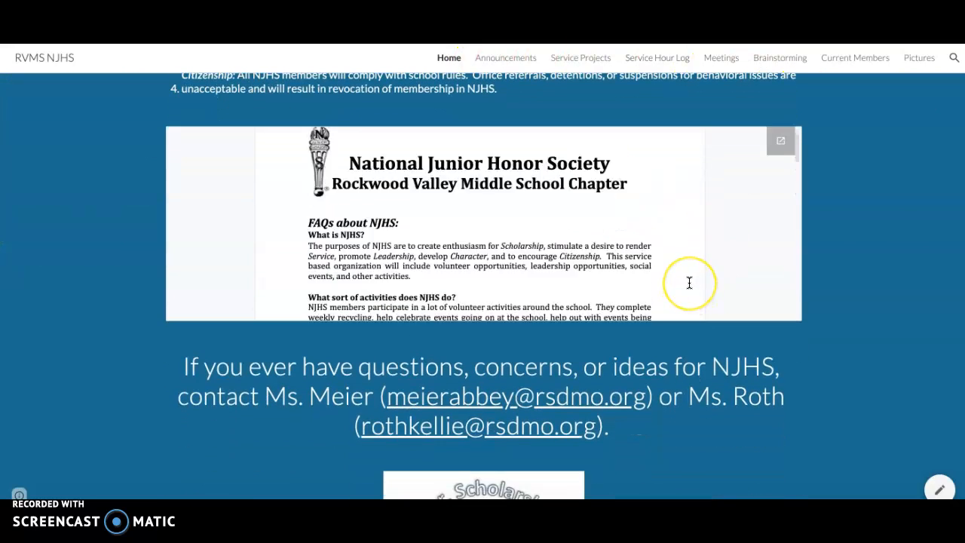
pyautogui.scroll(-2, 670, 401)
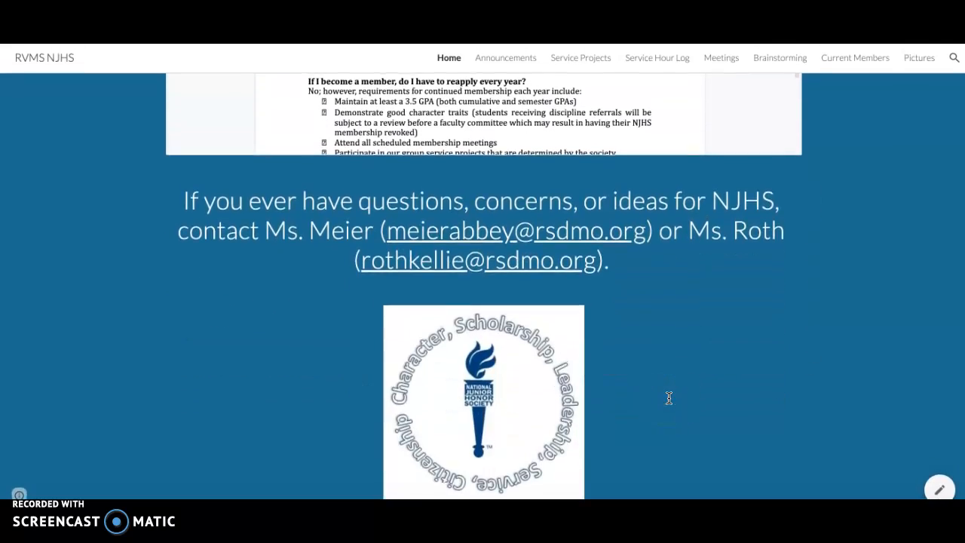
pyautogui.scroll(7, 668, 399)
pyautogui.scroll(-1, 668, 398)
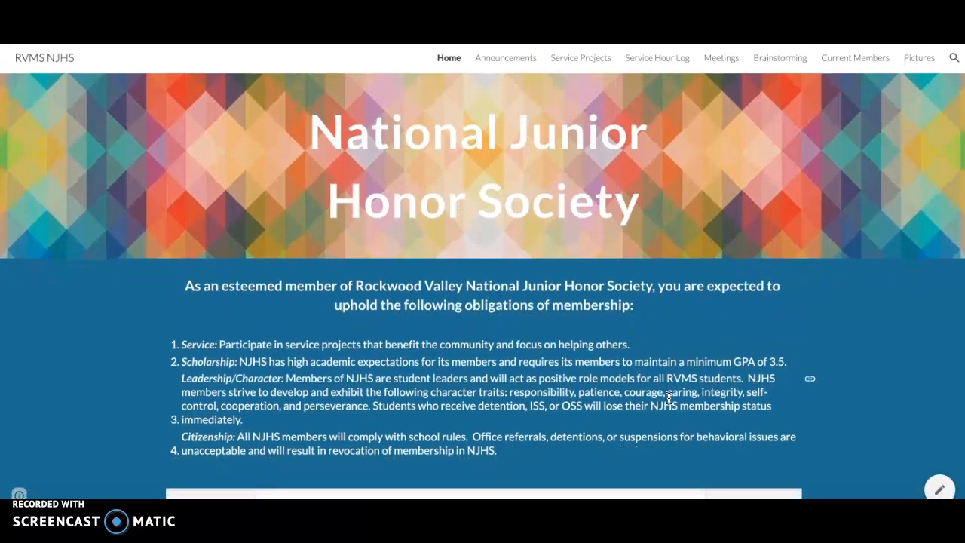
pyautogui.click(508, 58)
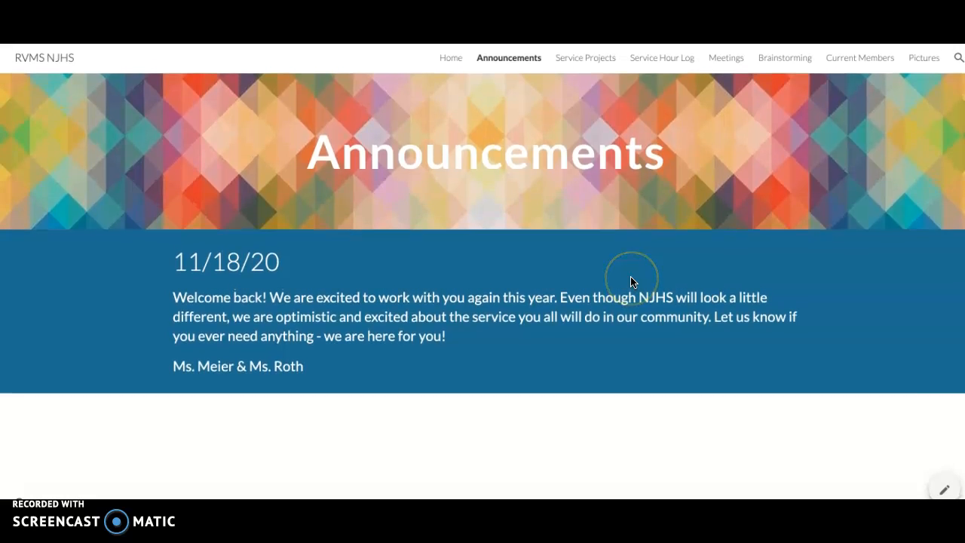
pyautogui.click(577, 60)
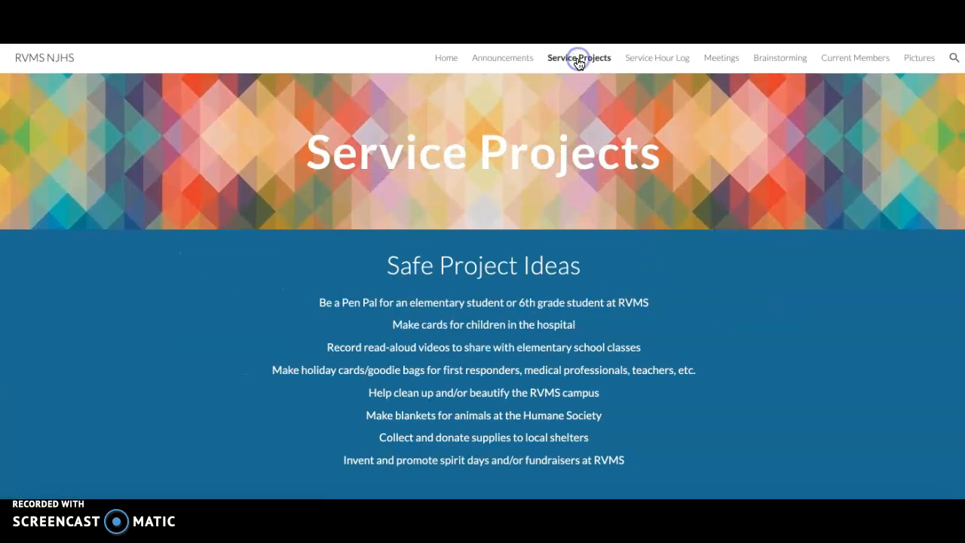
pyautogui.scroll(-8, 663, 302)
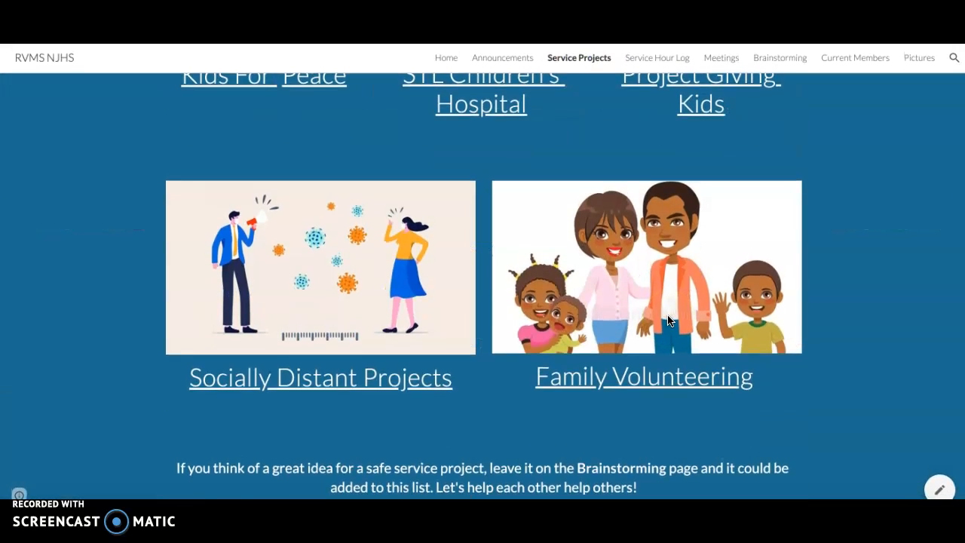
pyautogui.scroll(3, 667, 320)
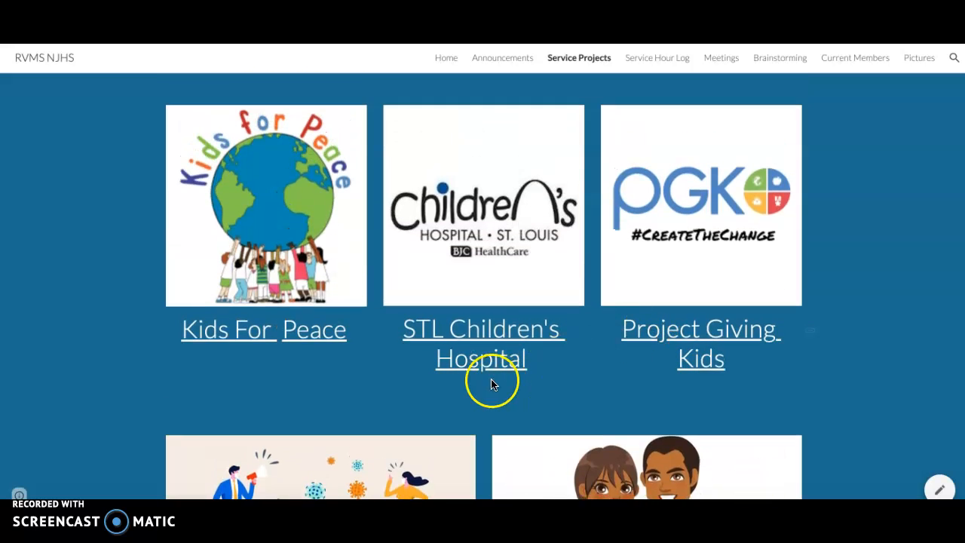
# Step: Follow the STL Children's Hospital link on the Service Projects page, return to the site and view the remaining project links
pyautogui.click(490, 332)
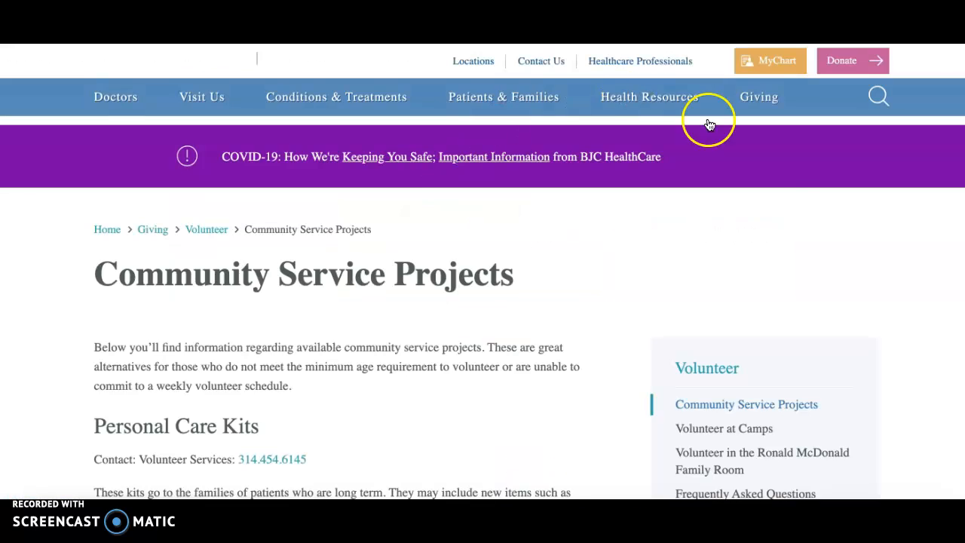
pyautogui.hotkey('ctrl', 'w')
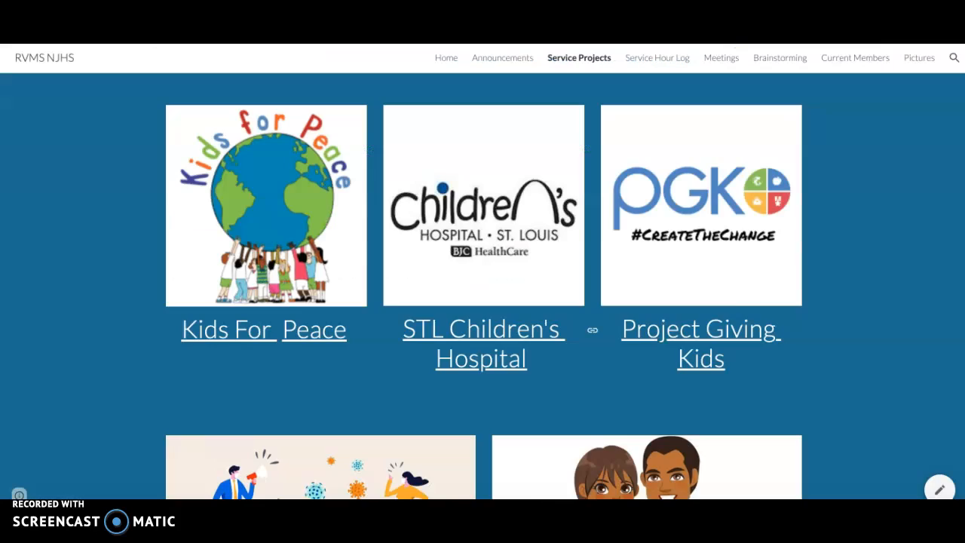
pyautogui.scroll(-4, 776, 324)
pyautogui.scroll(8, 776, 327)
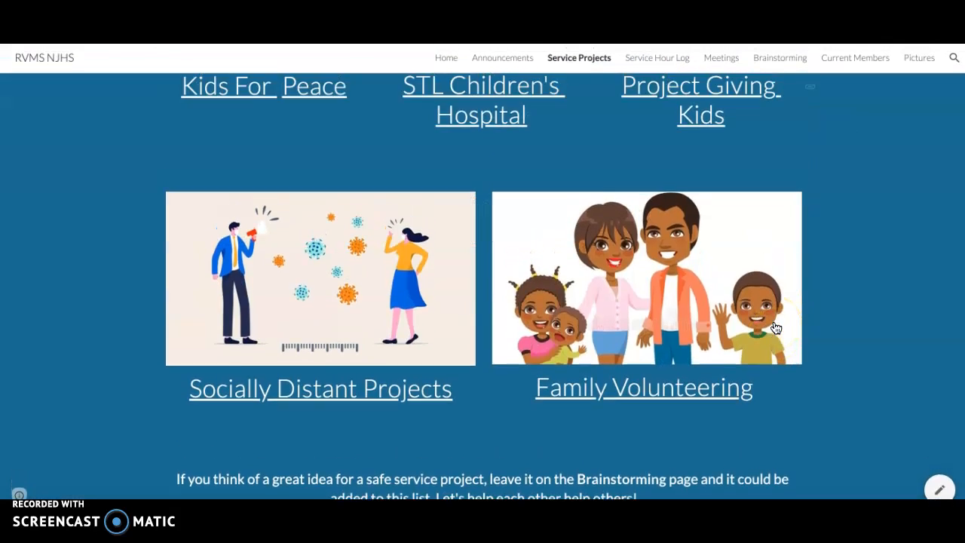
# Step: Examine the Service Hour Log page and its embedded Google Form from beginning to end
pyautogui.click(660, 60)
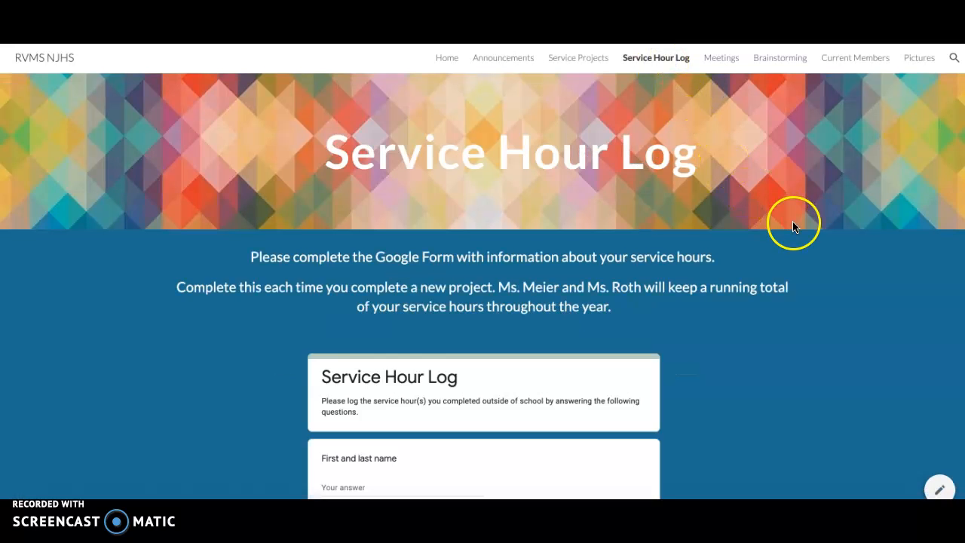
pyautogui.scroll(-1, 799, 350)
pyautogui.scroll(-5, 864, 407)
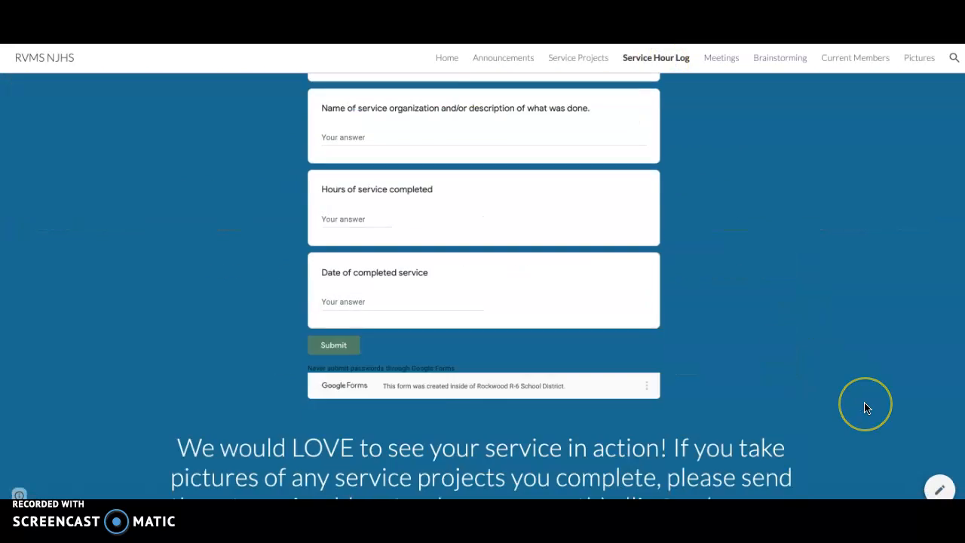
pyautogui.scroll(5, 866, 407)
pyautogui.scroll(1, 866, 407)
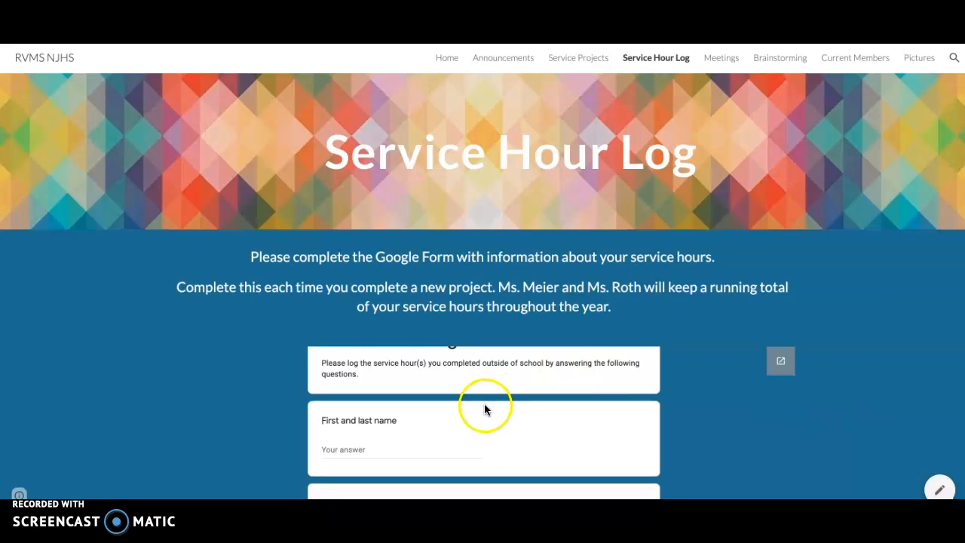
# Step: Examine the embedded slides on the Meetings page and the embedded Padlet board on the Brainstorming page
pyautogui.click(726, 61)
pyautogui.scroll(-2, 853, 344)
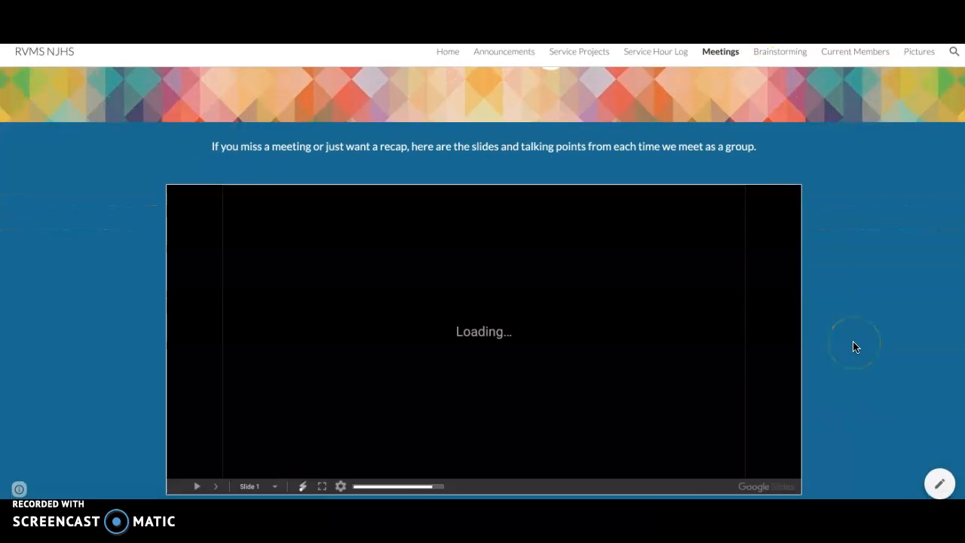
pyautogui.scroll(2, 854, 343)
pyautogui.click(840, 287)
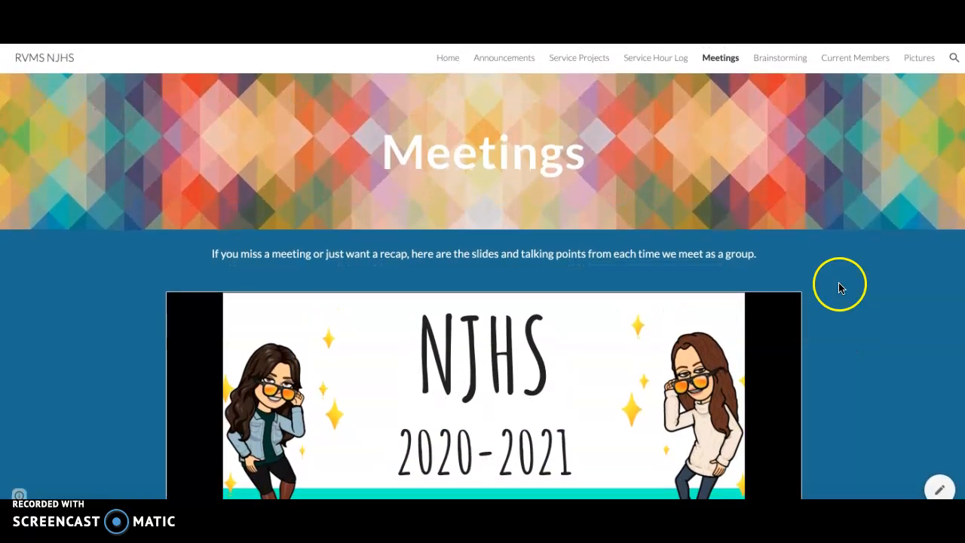
pyautogui.click(791, 63)
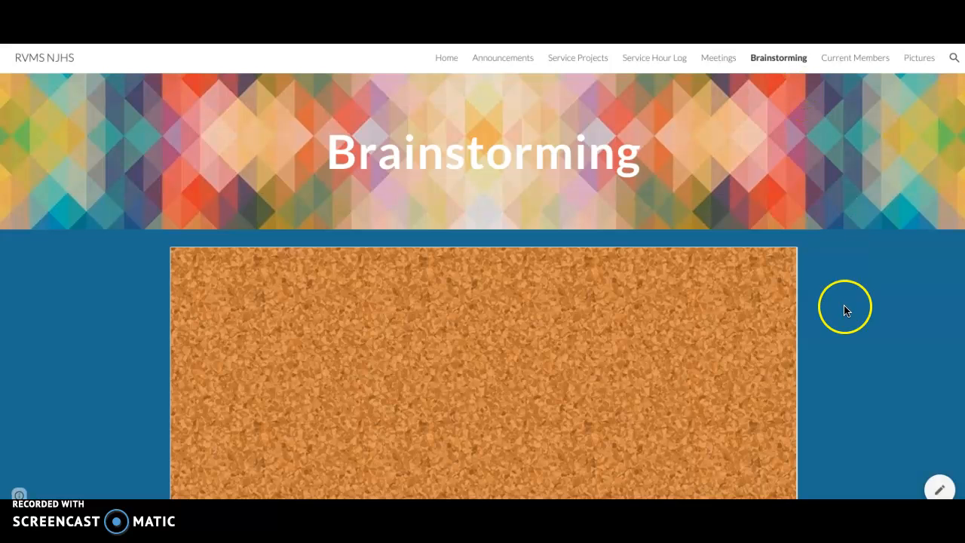
pyautogui.scroll(-2, 844, 307)
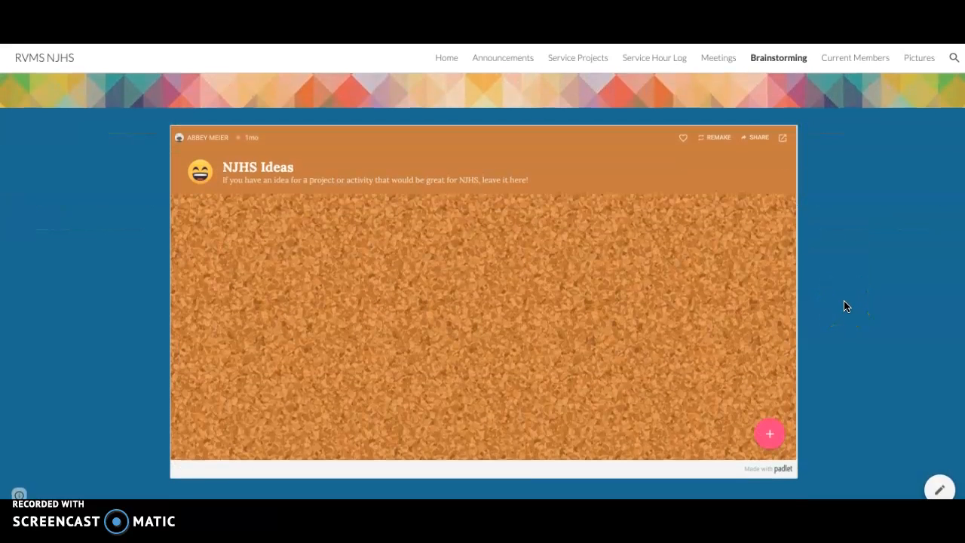
pyautogui.scroll(2, 844, 306)
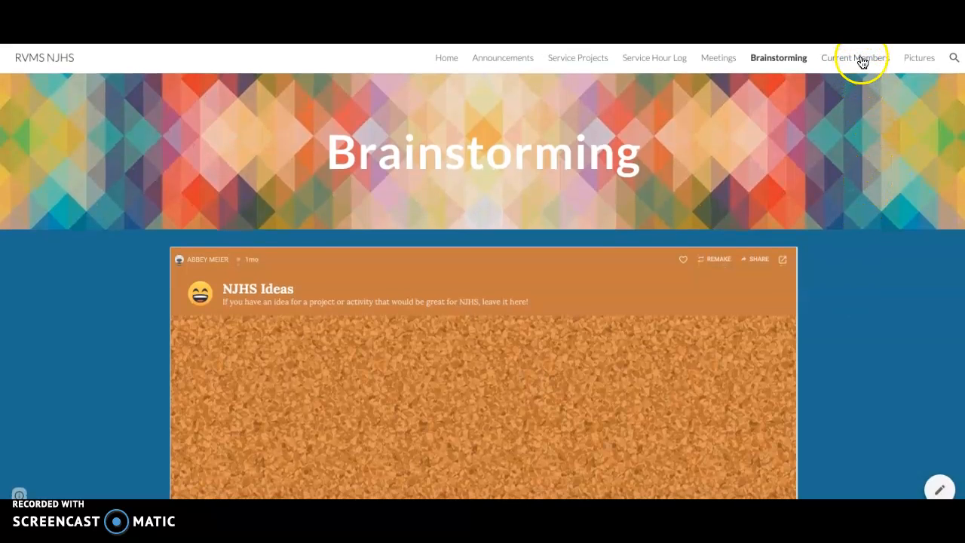
# Step: Look through the Current Members and Pictures pages and return to Home to review its membership obligations and embedded document
pyautogui.click(864, 61)
pyautogui.click(917, 58)
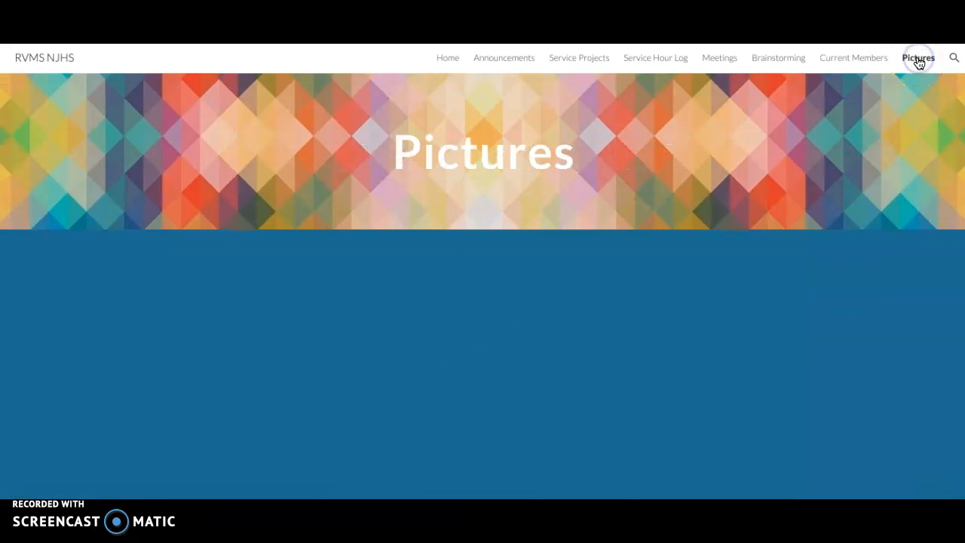
pyautogui.scroll(-10, 854, 275)
pyautogui.scroll(10, 855, 275)
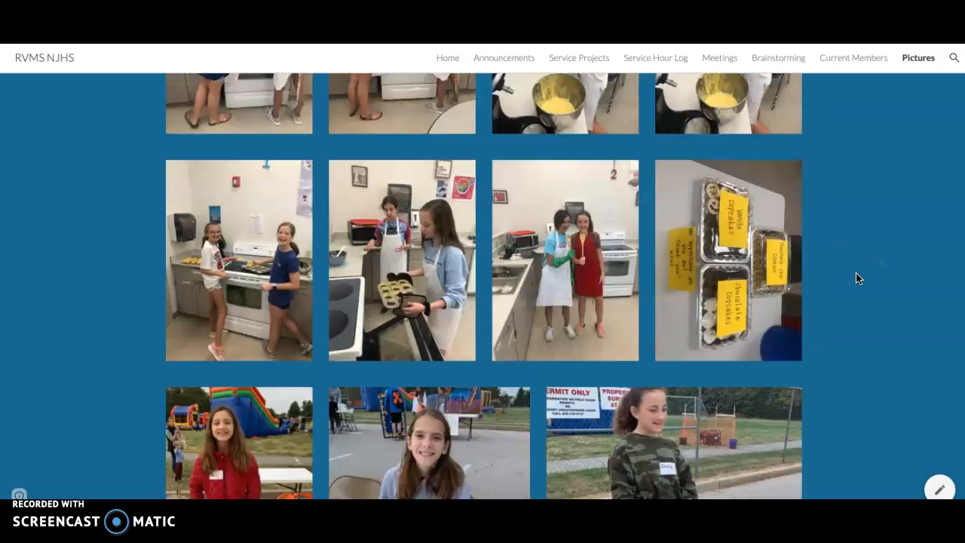
pyautogui.click(451, 59)
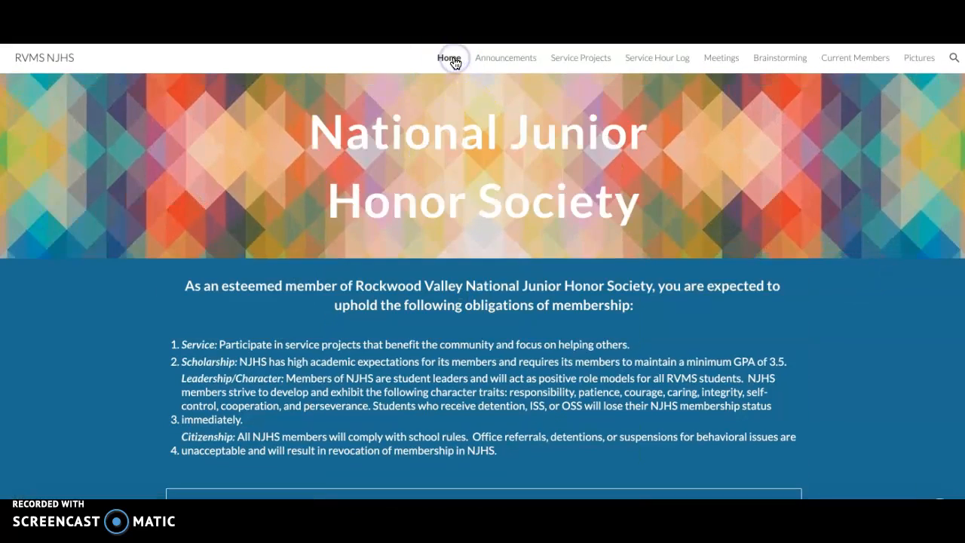
pyautogui.scroll(-6, 79, 363)
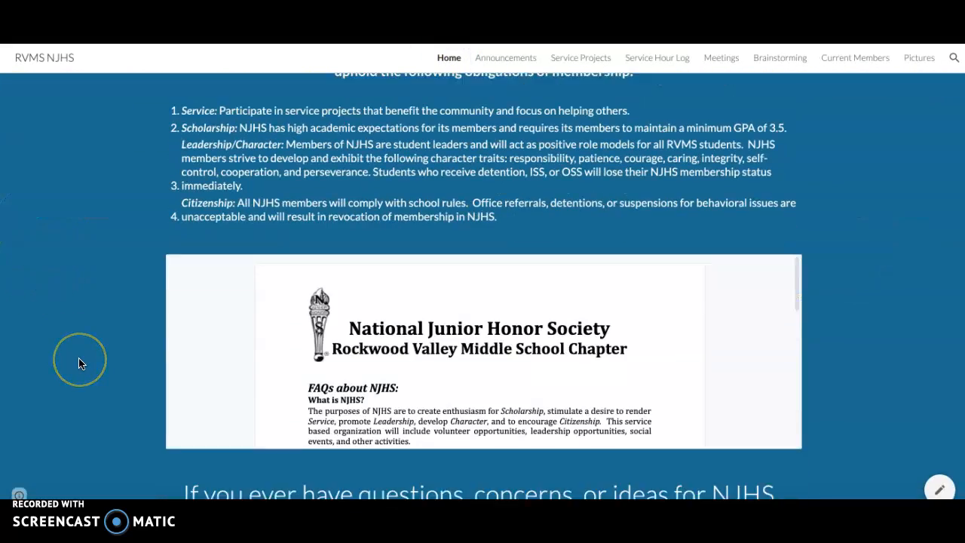
pyautogui.scroll(6, 79, 363)
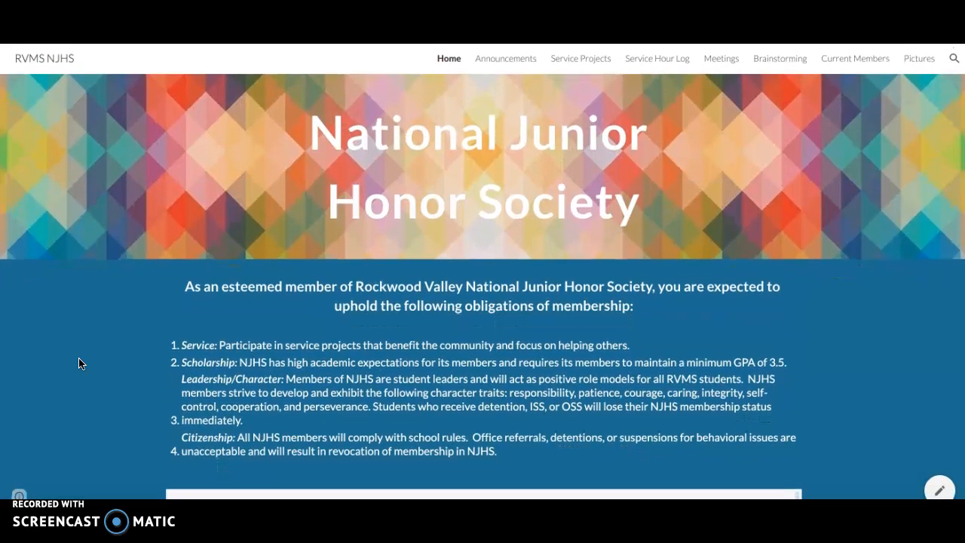